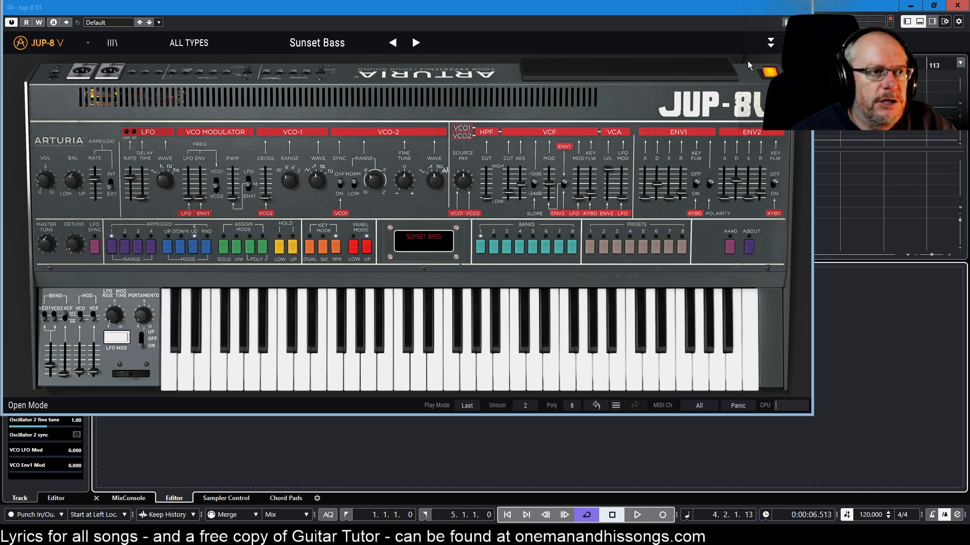
Open the extended panel's Galaxy section and check the rates of LFO 1 and LFO 2.
click(771, 42)
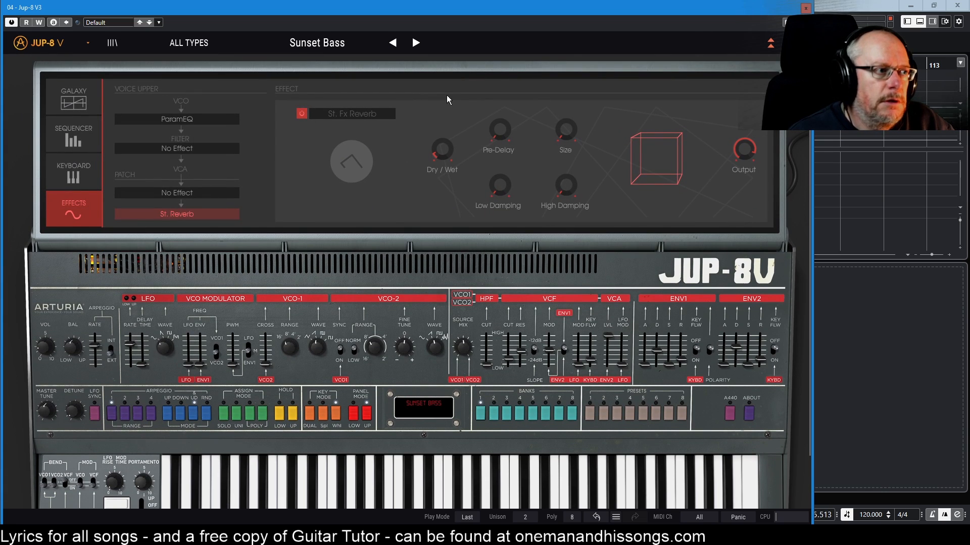
click(74, 96)
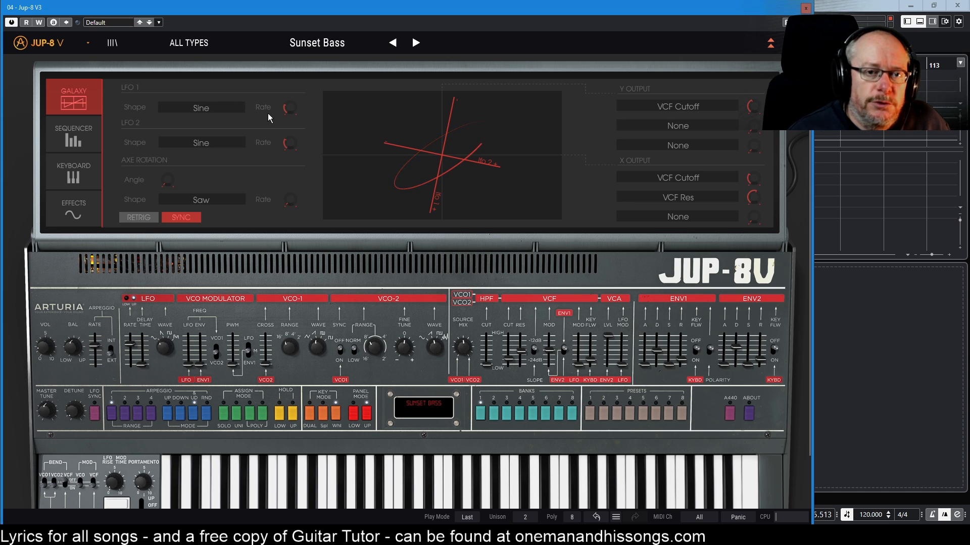
mouse_move(292, 110)
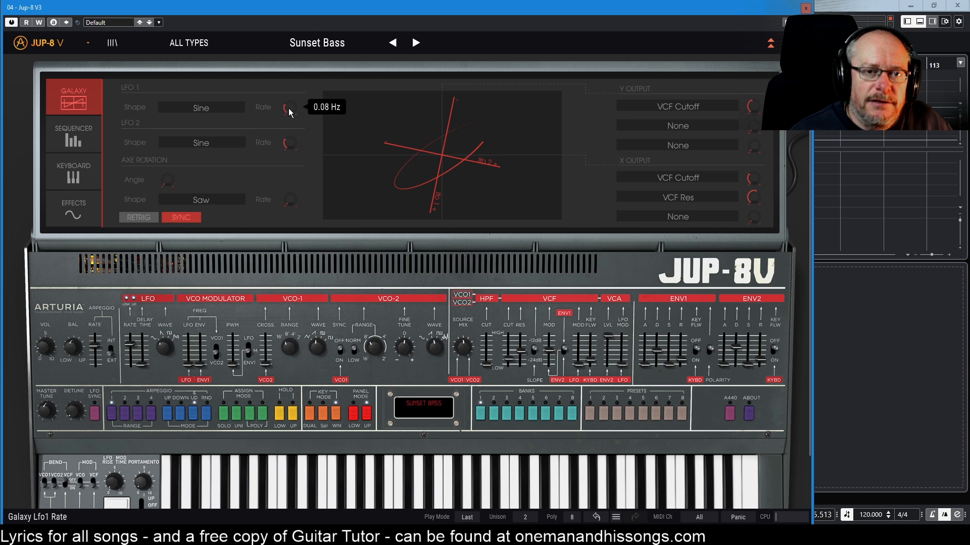
drag(289, 108, 291, 108)
mouse_move(288, 141)
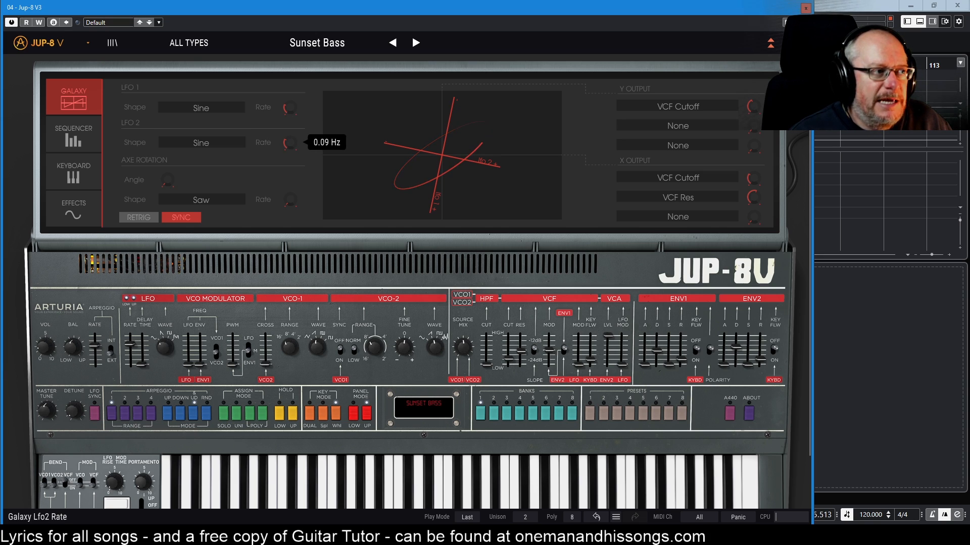
drag(289, 141, 292, 140)
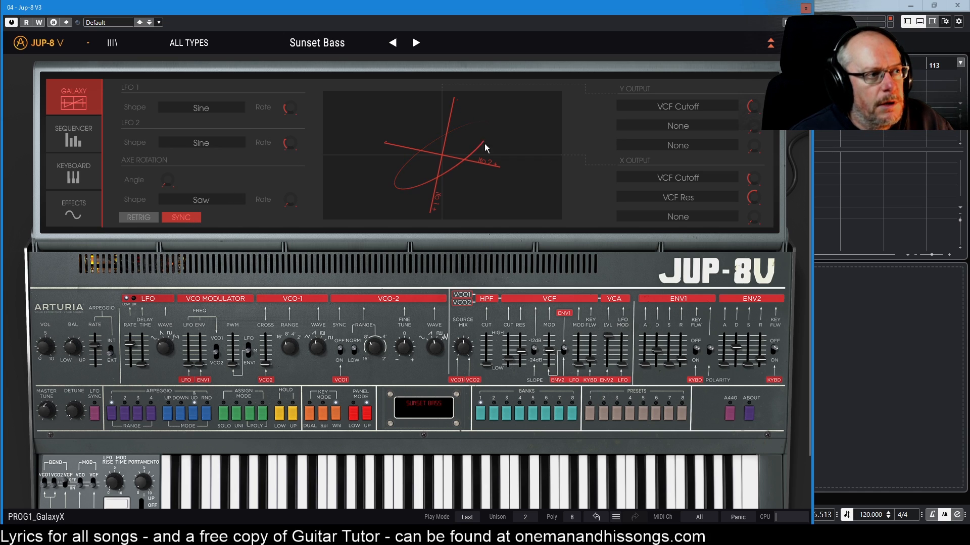
Raise the Galaxy LFO 1 rate slightly and check the axis rotation angle.
drag(288, 108, 288, 101)
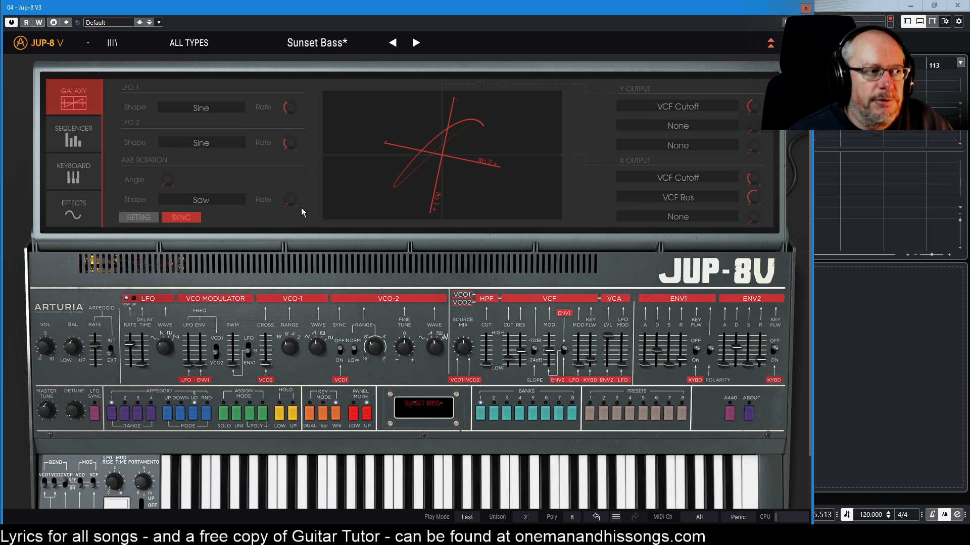
drag(290, 104, 290, 103)
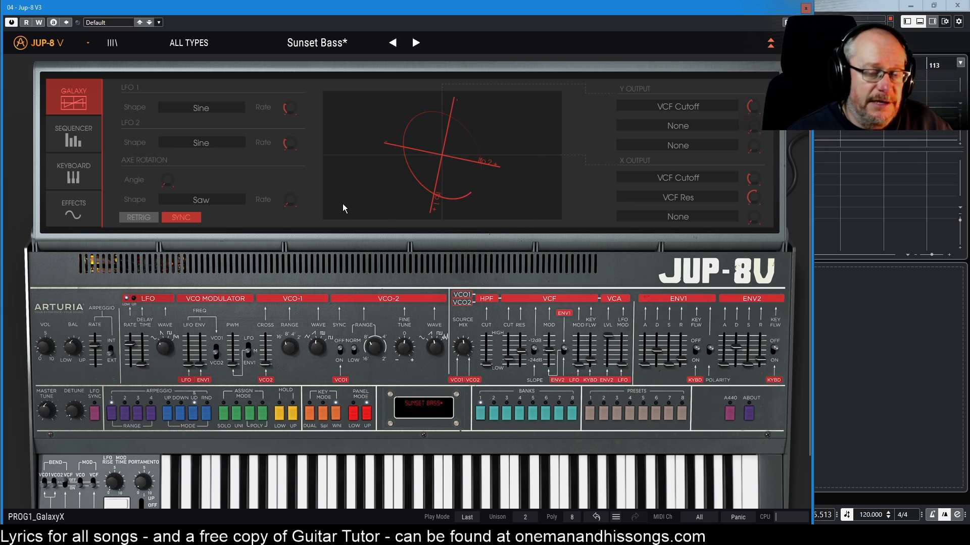
mouse_move(166, 180)
mouse_down()
mouse_move(167, 163)
mouse_move(166, 181)
mouse_up()
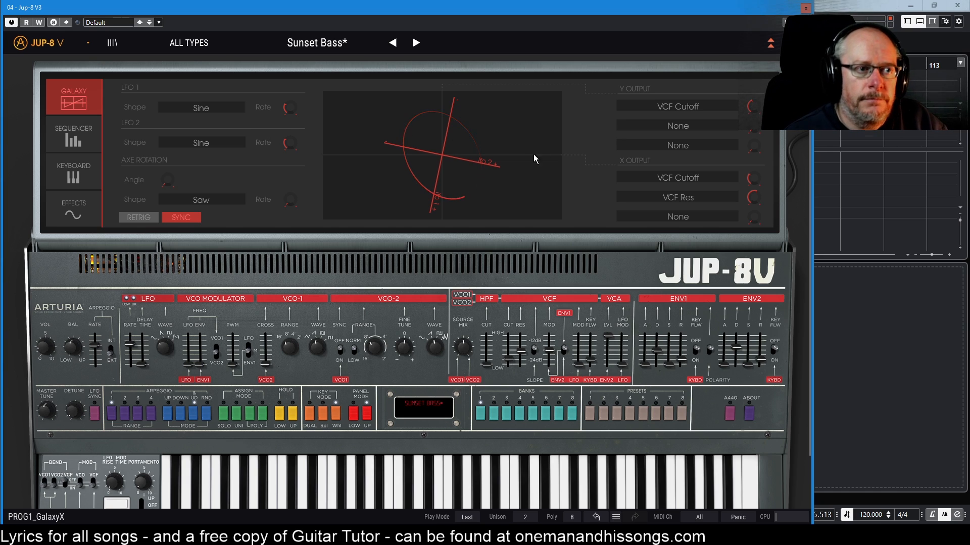
Check the VCF Cutoff modulation amounts on the X and Y outputs.
mouse_move(756, 181)
drag(756, 180, 756, 178)
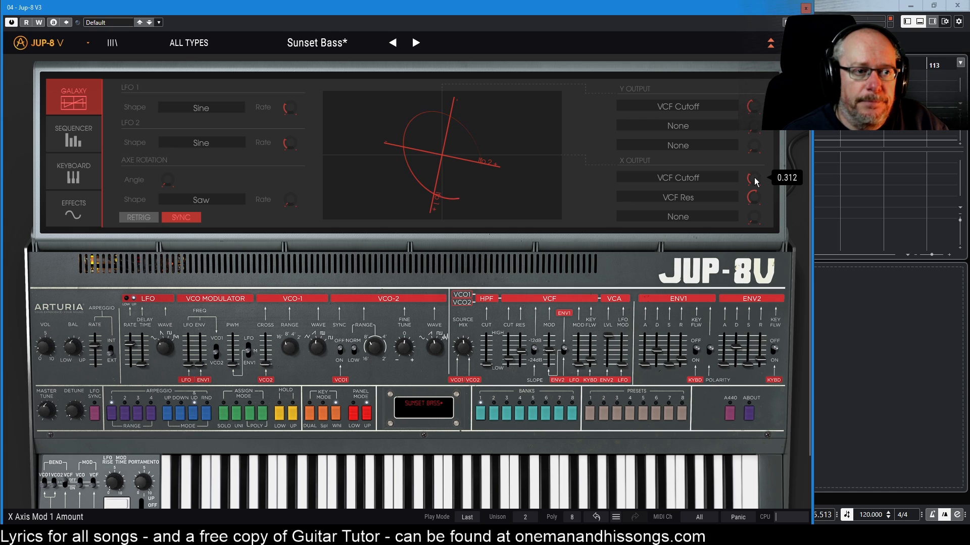
drag(753, 113, 753, 111)
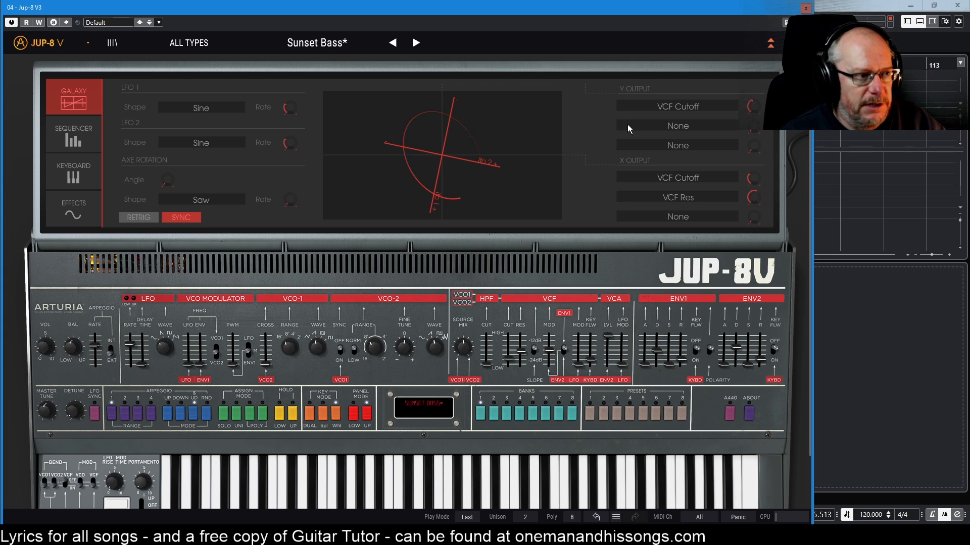
Set the first Y output and first X output targets to None, and check the VCF cutoff and resonance sliders.
click(661, 106)
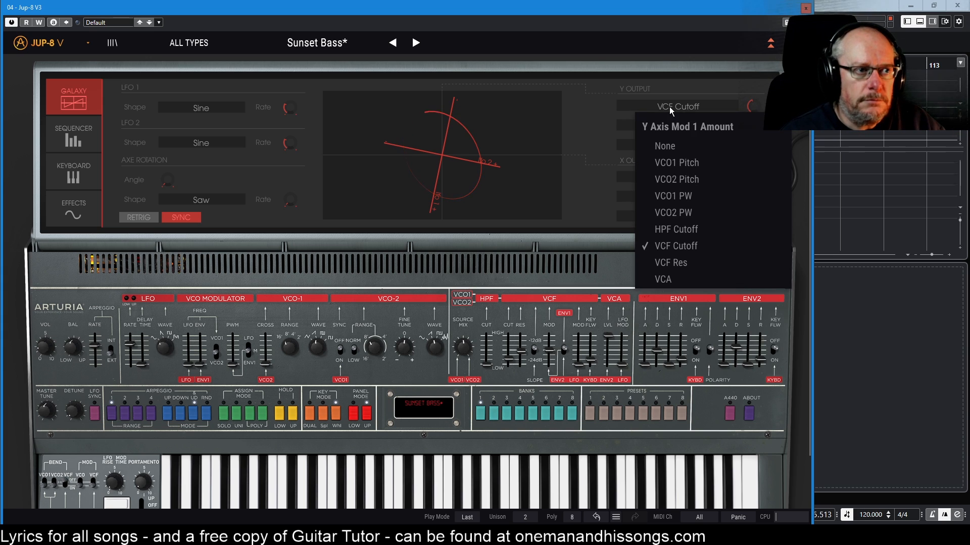
click(684, 147)
click(692, 177)
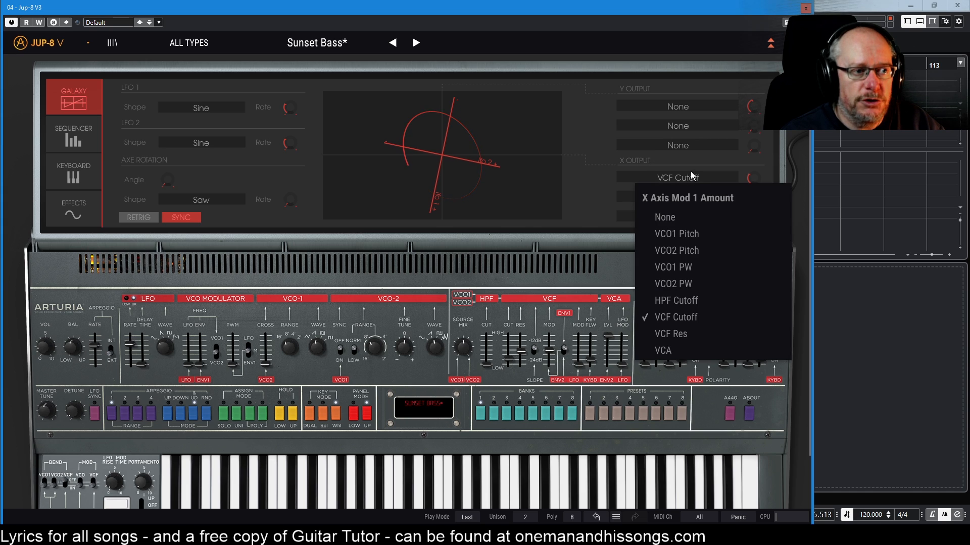
click(680, 216)
mouse_move(512, 361)
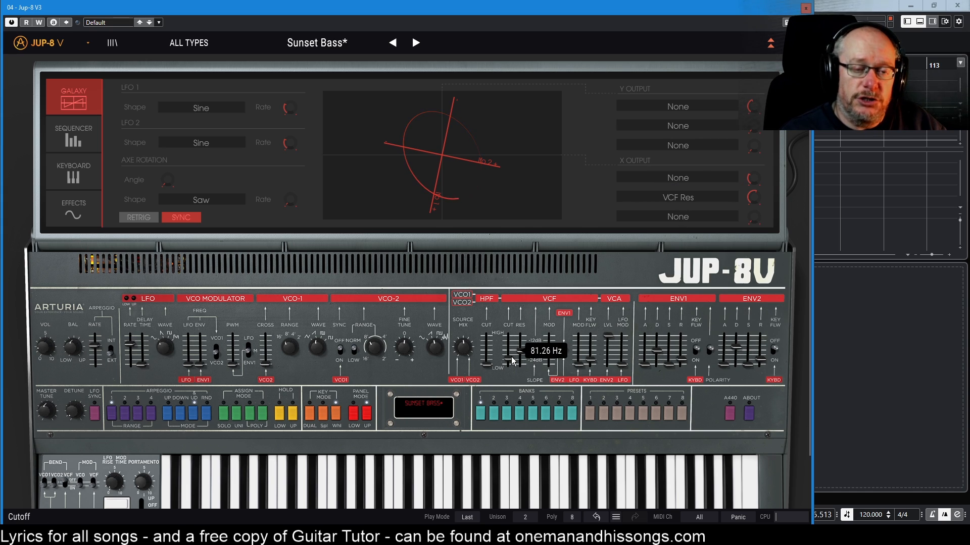
mouse_move(517, 354)
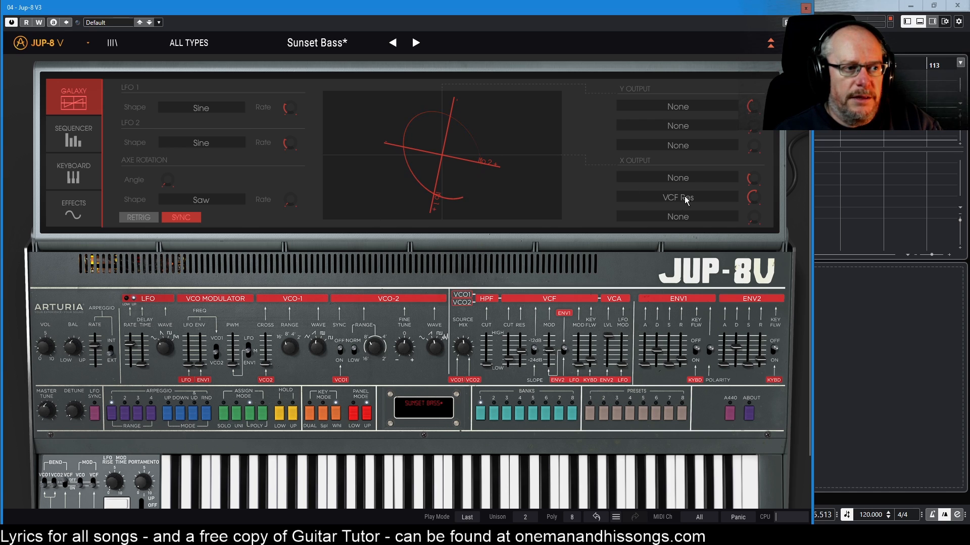
Set the first X output and first Y output targets back to VCF Cutoff.
click(684, 177)
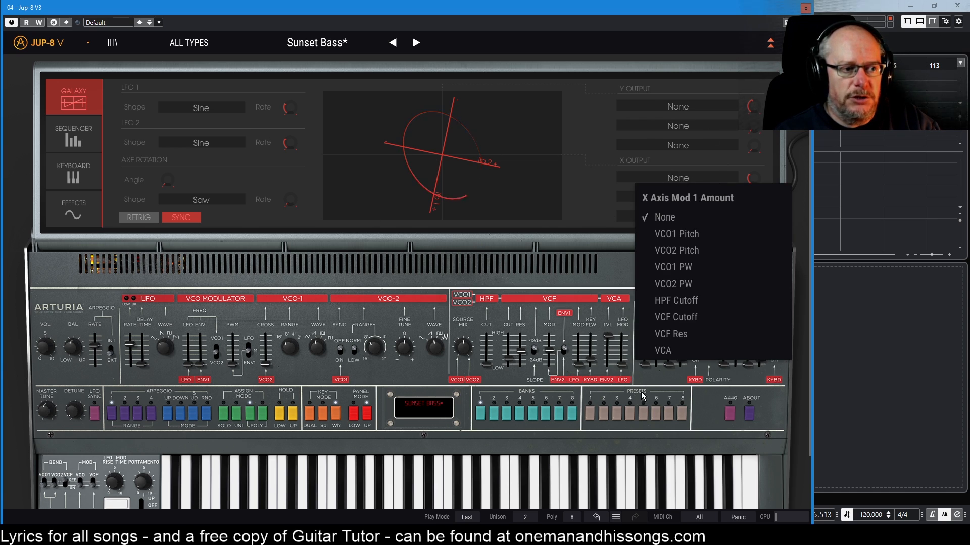
click(661, 318)
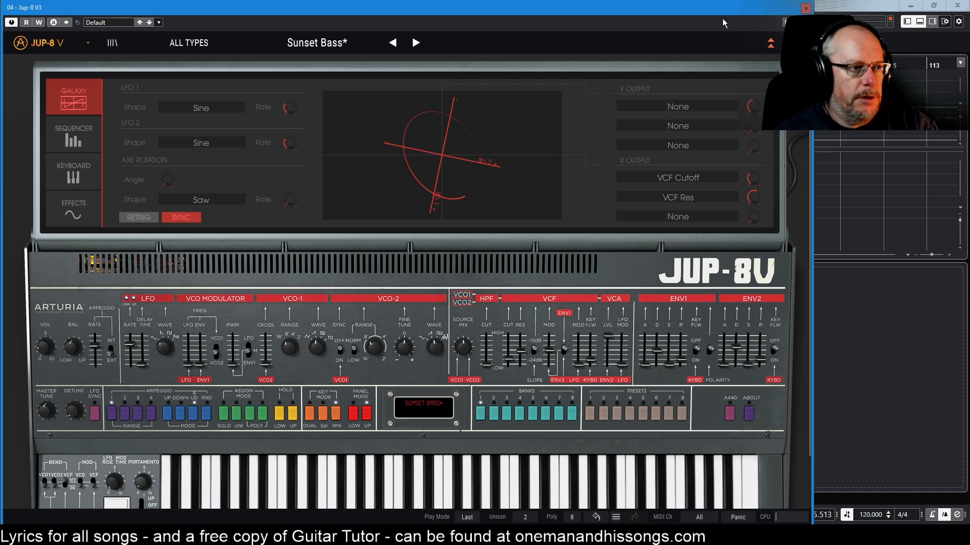
click(671, 111)
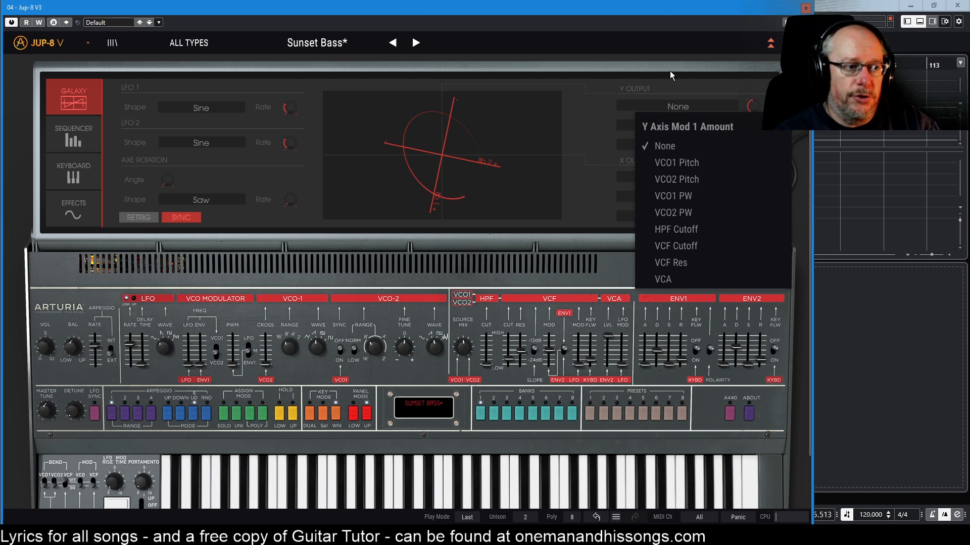
click(677, 245)
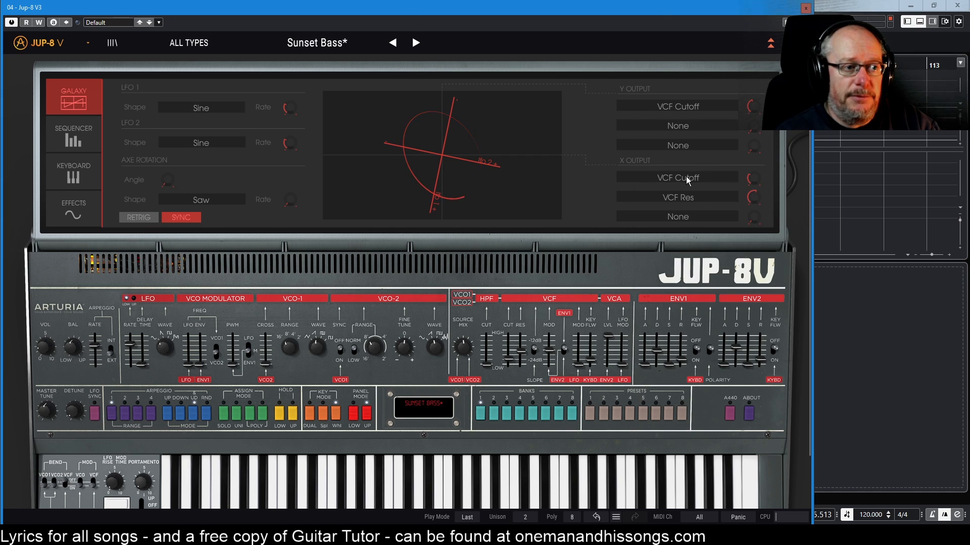
Set the first X output's target to None, followed by the first Y output's target.
click(687, 181)
click(680, 217)
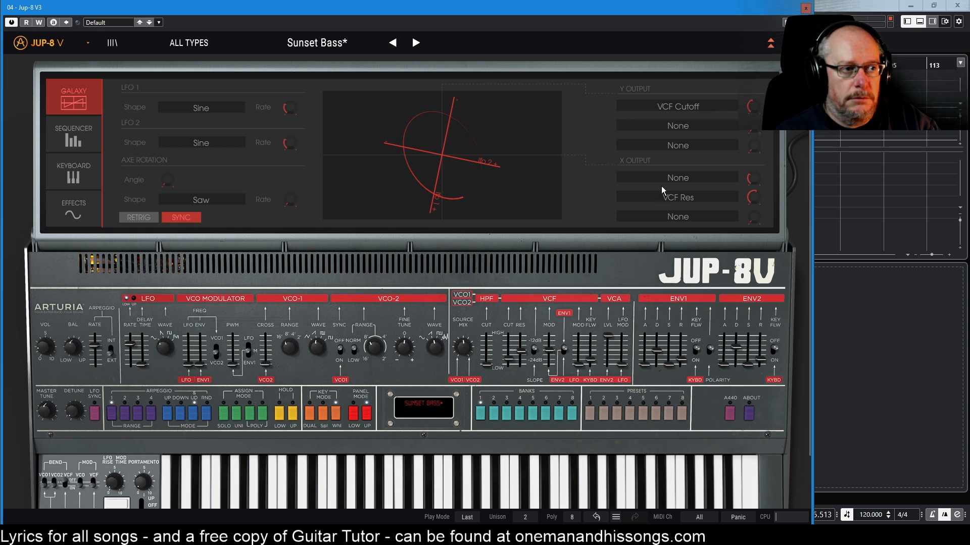
click(695, 107)
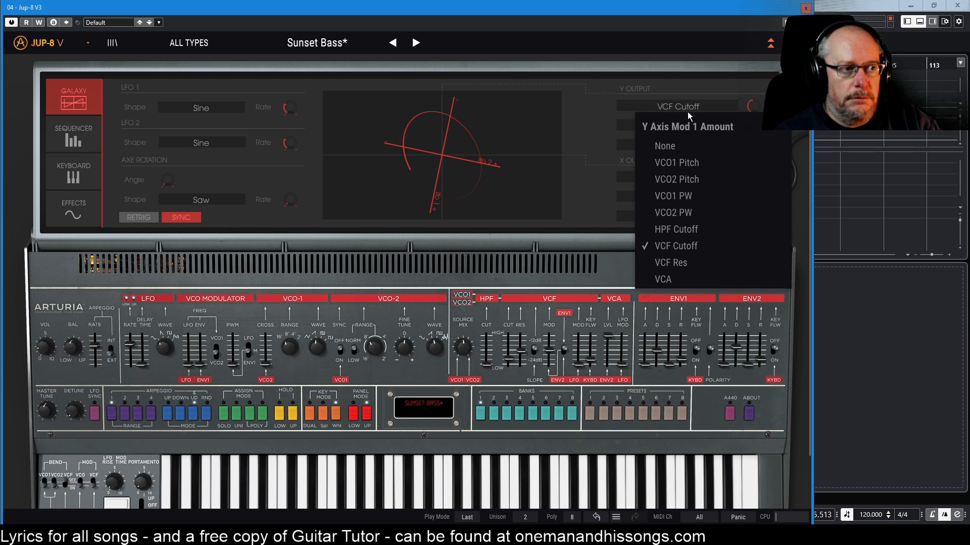
click(683, 148)
Reassign VCF Cutoff as the first target of the X output and of the Y output.
click(687, 178)
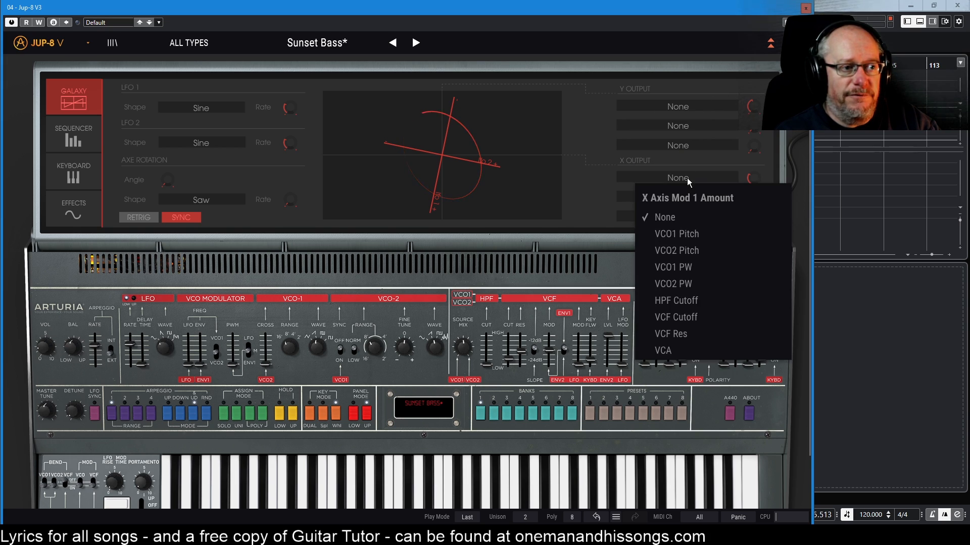
click(679, 317)
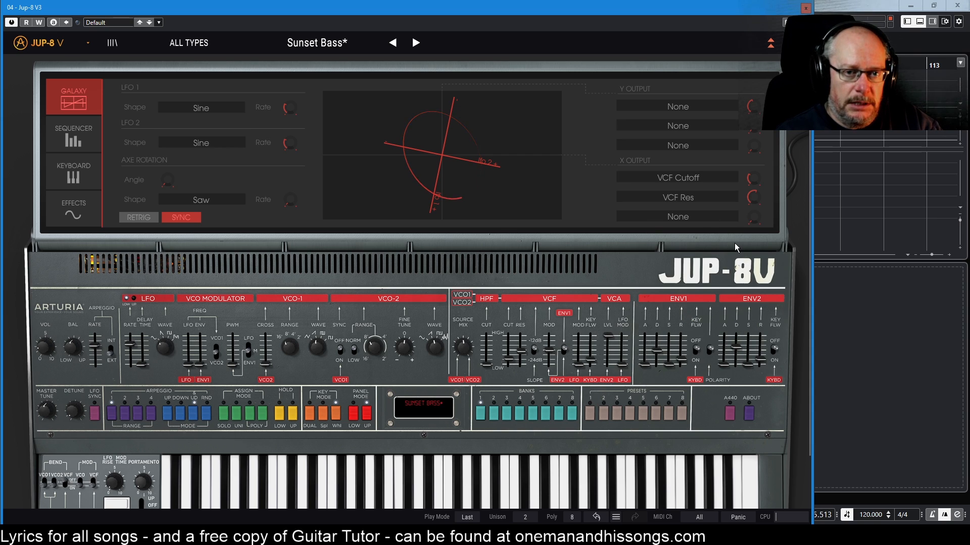
click(677, 109)
click(671, 243)
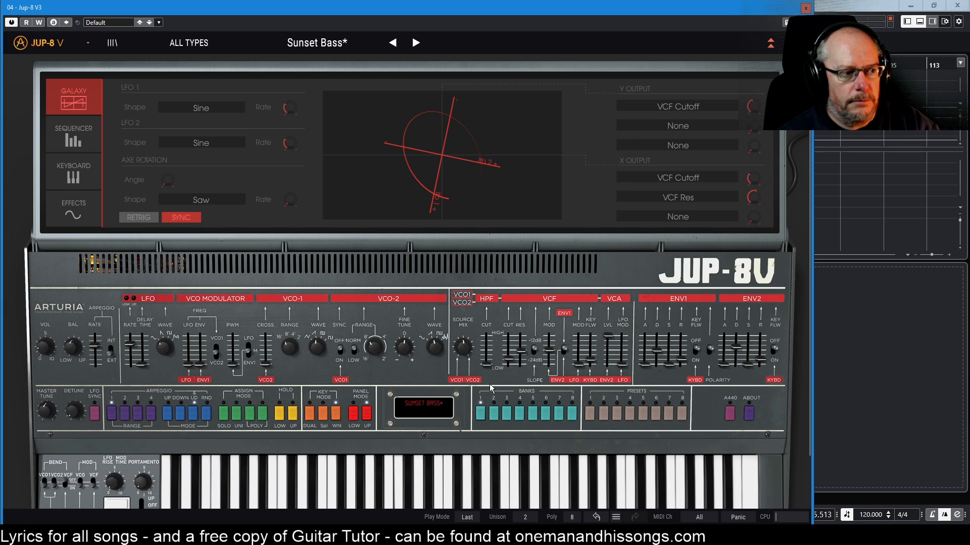
Adjust the VCF resonance slightly, up to about 2.287.
drag(520, 351, 520, 343)
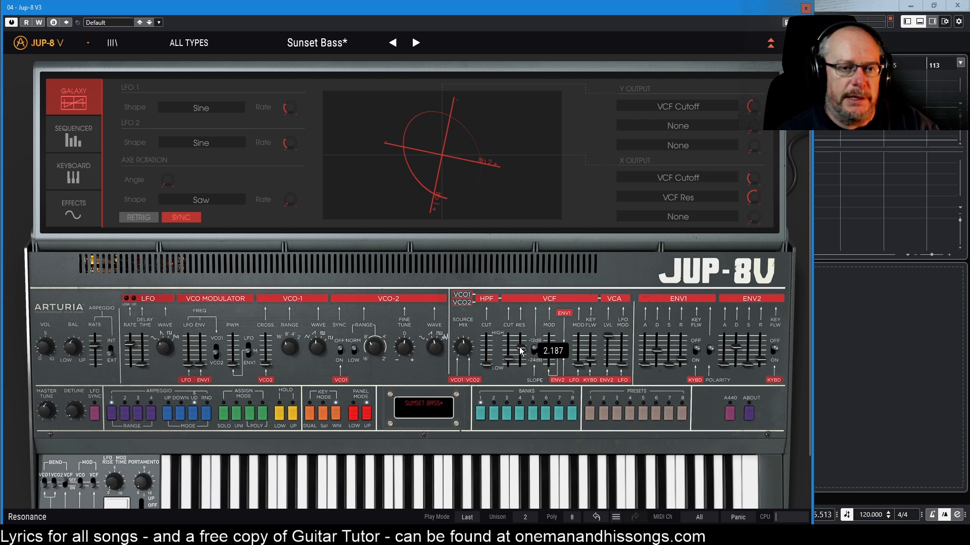
drag(521, 350, 521, 348)
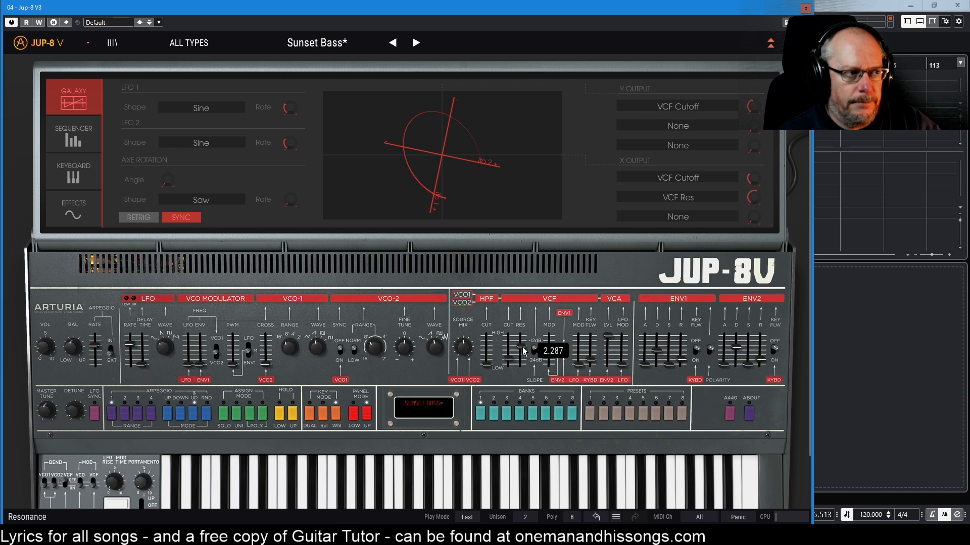
drag(522, 347, 523, 351)
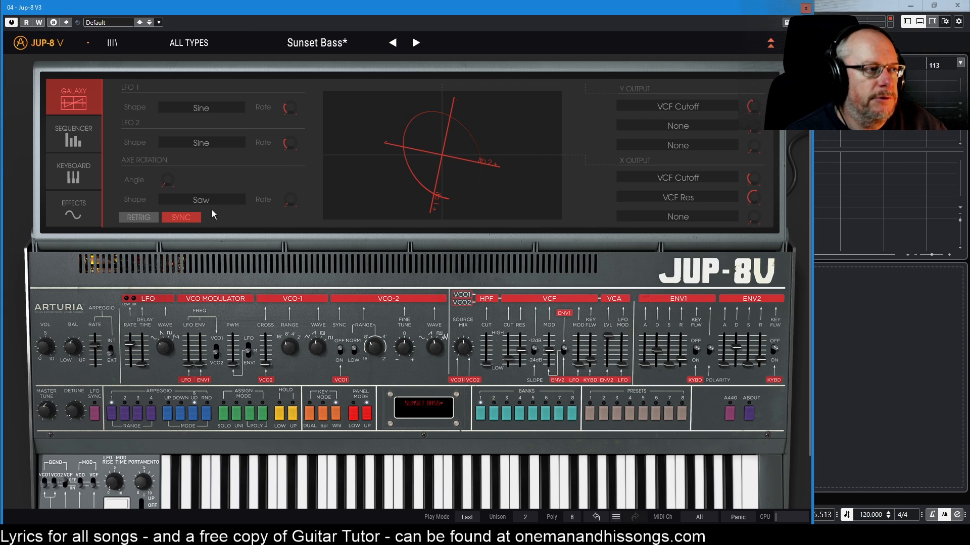
Reload the Sunset Bass preset by switching to Sunset Sequence and back, and open the Sequencer section.
click(413, 43)
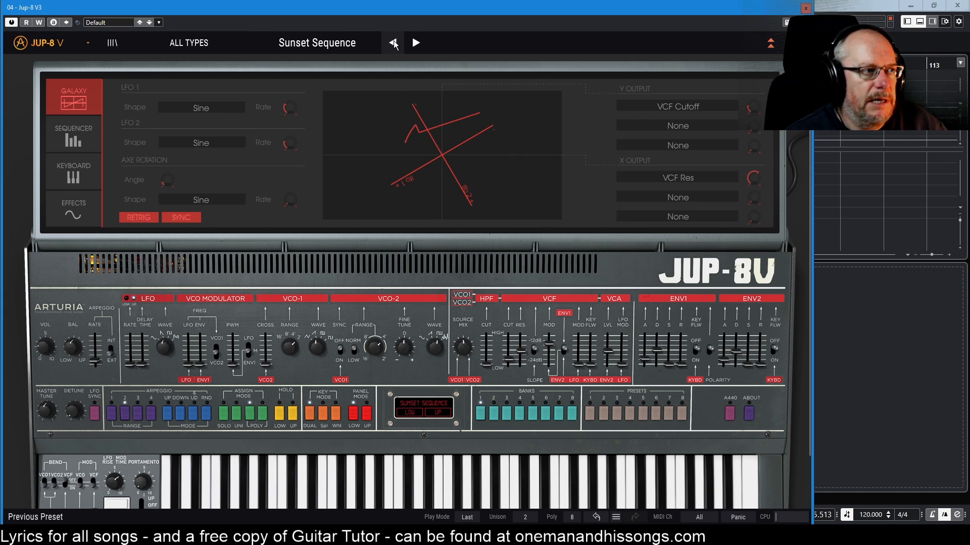
click(393, 43)
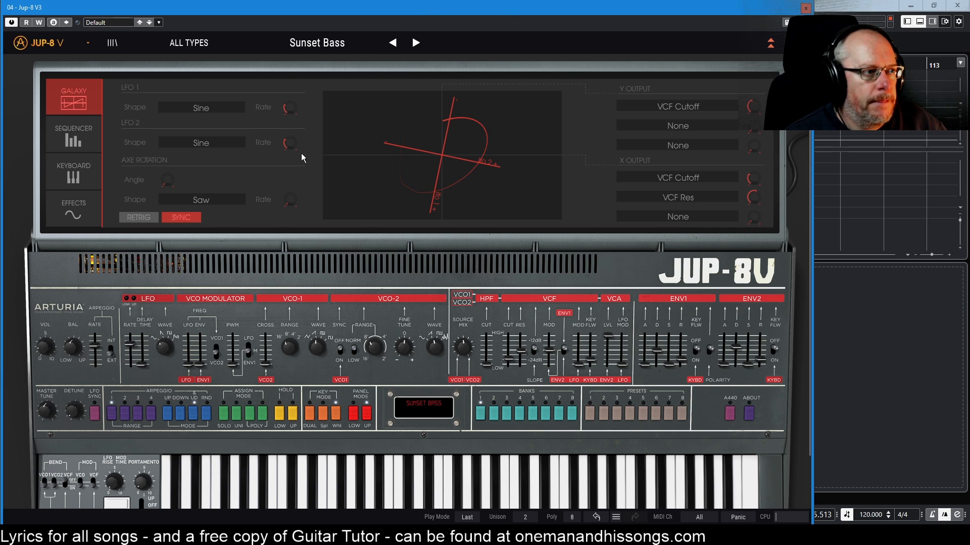
click(70, 134)
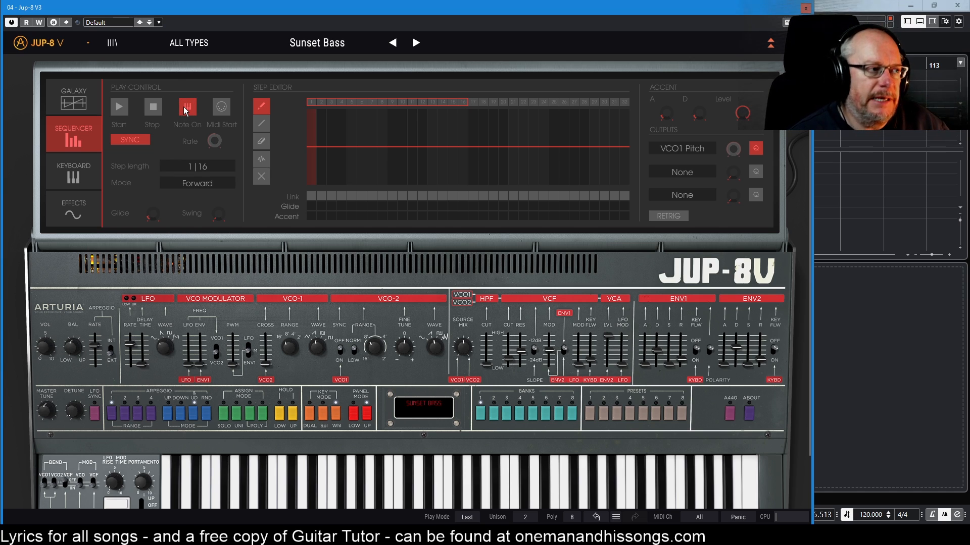
mouse_move(332, 165)
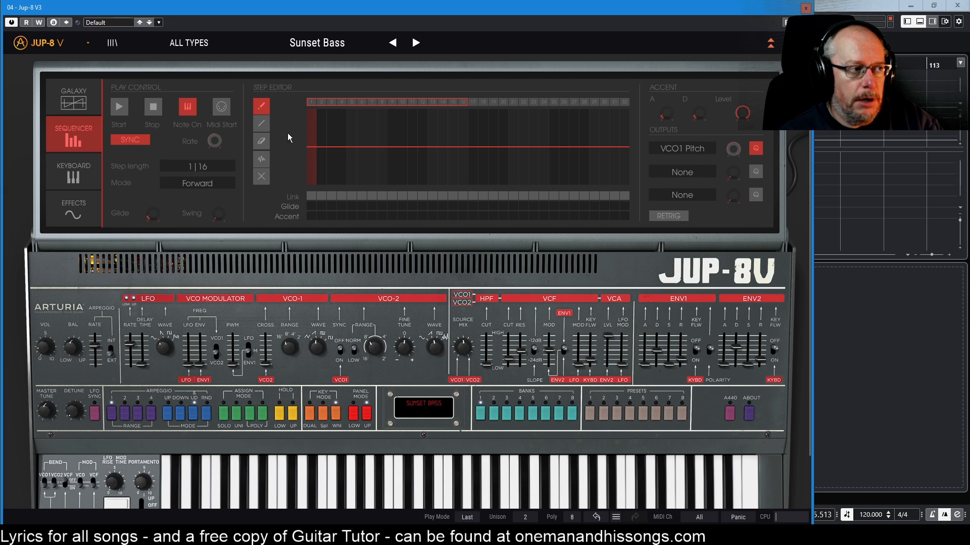
mouse_move(441, 147)
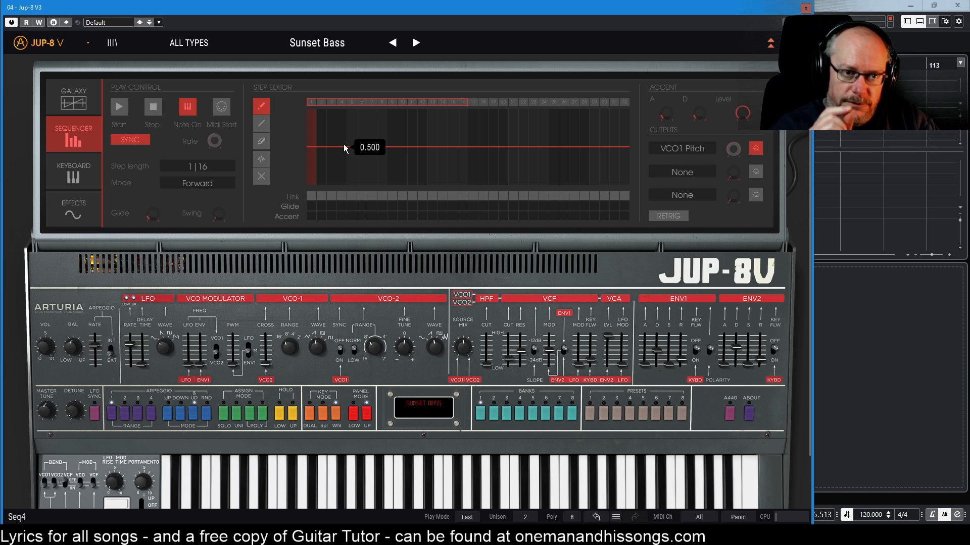
Try a sequencer step length of 1|128 and set it back to 1|16.
click(202, 166)
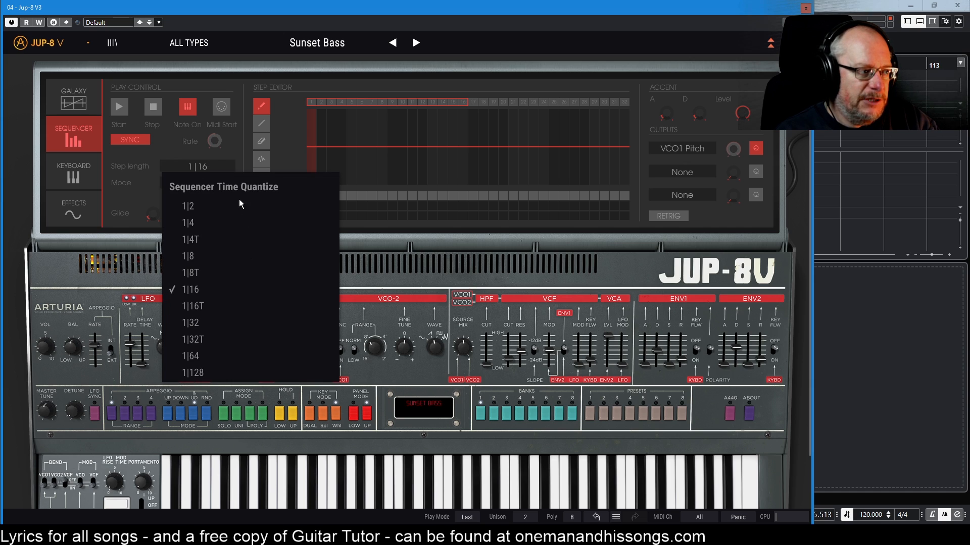
click(217, 373)
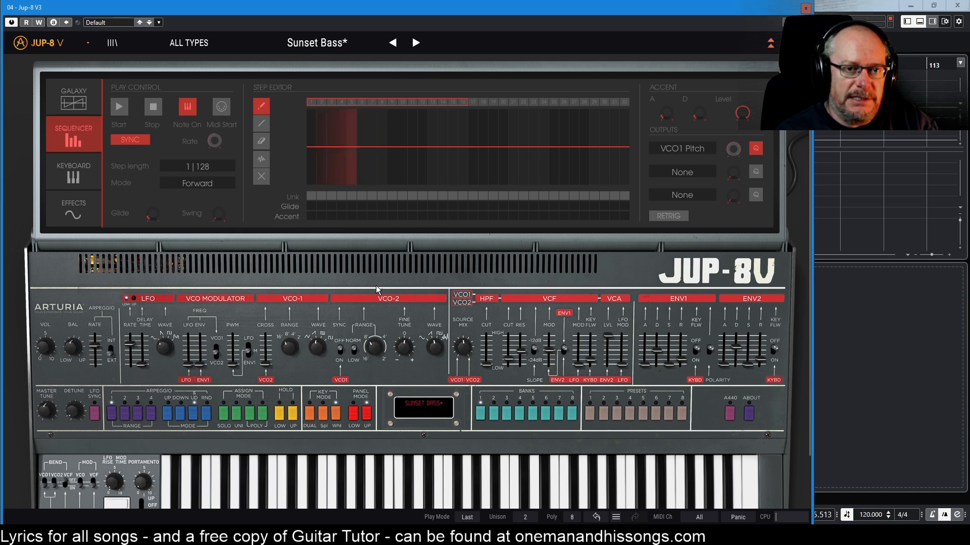
click(199, 166)
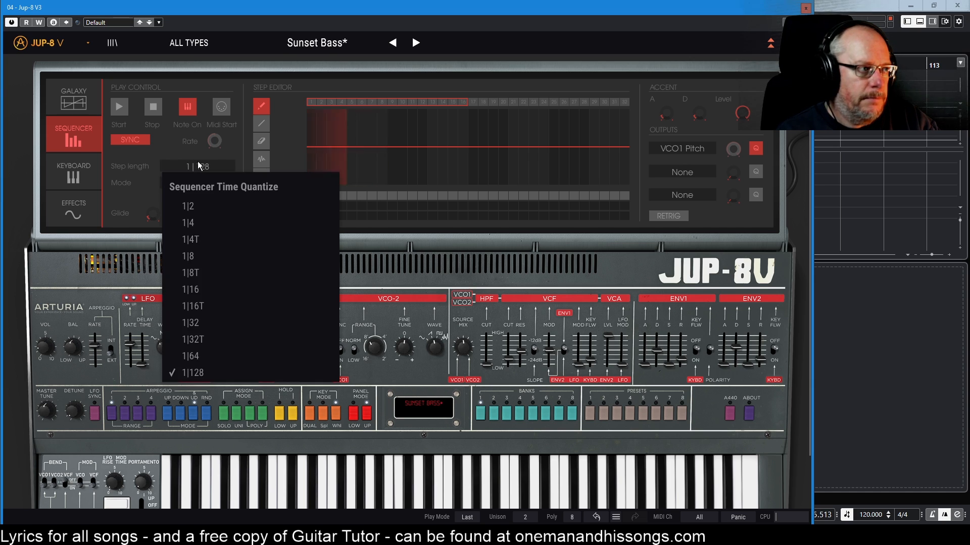
click(198, 290)
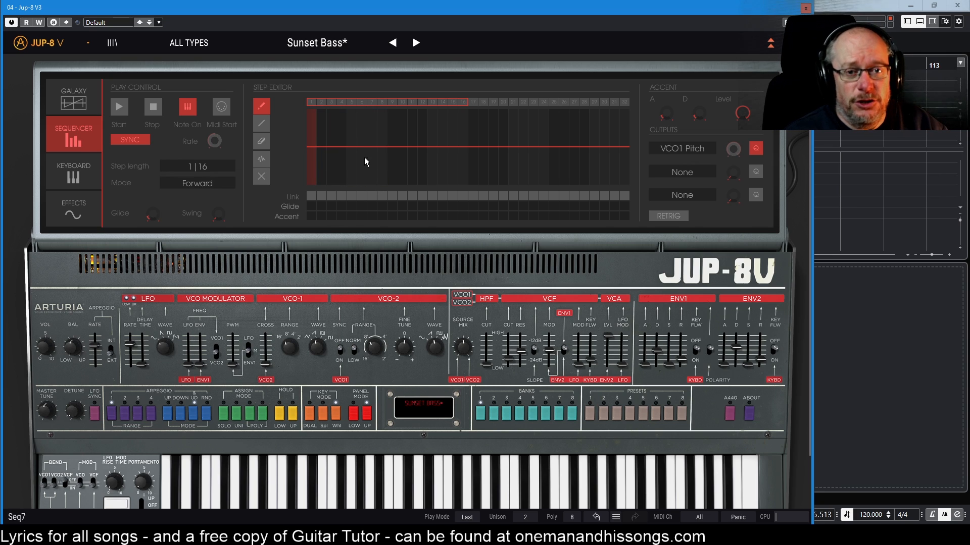
Look over the Keyboard section's velocity and aftertouch settings and open the Effects section.
mouse_move(378, 165)
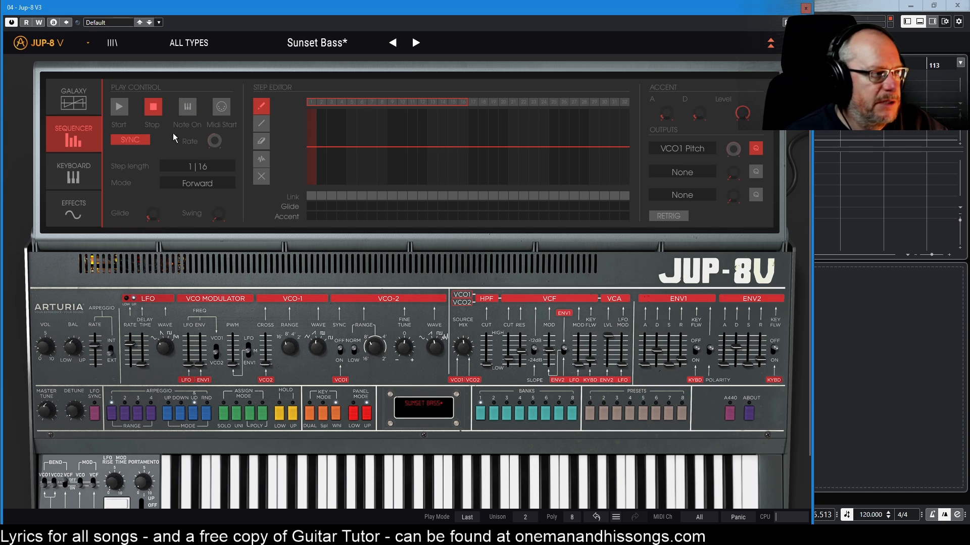
click(74, 173)
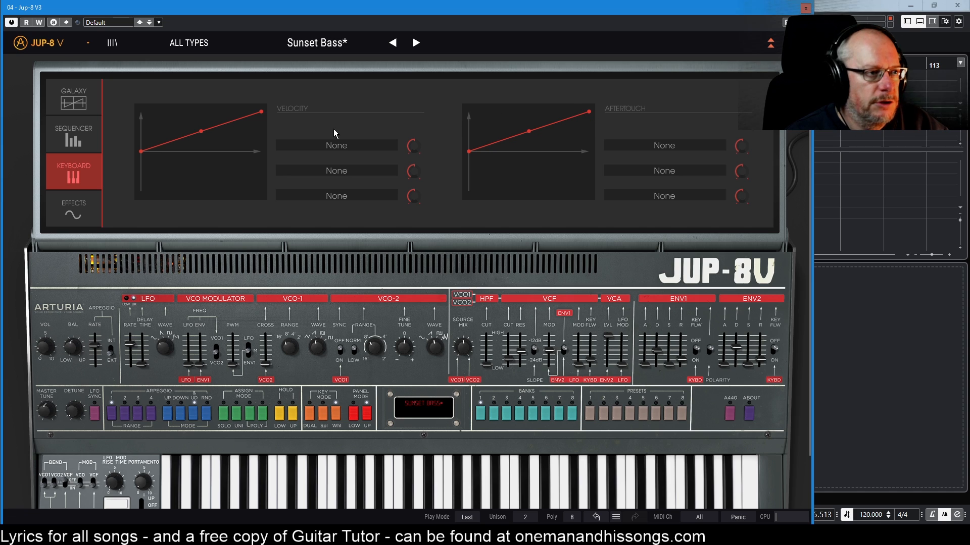
click(71, 212)
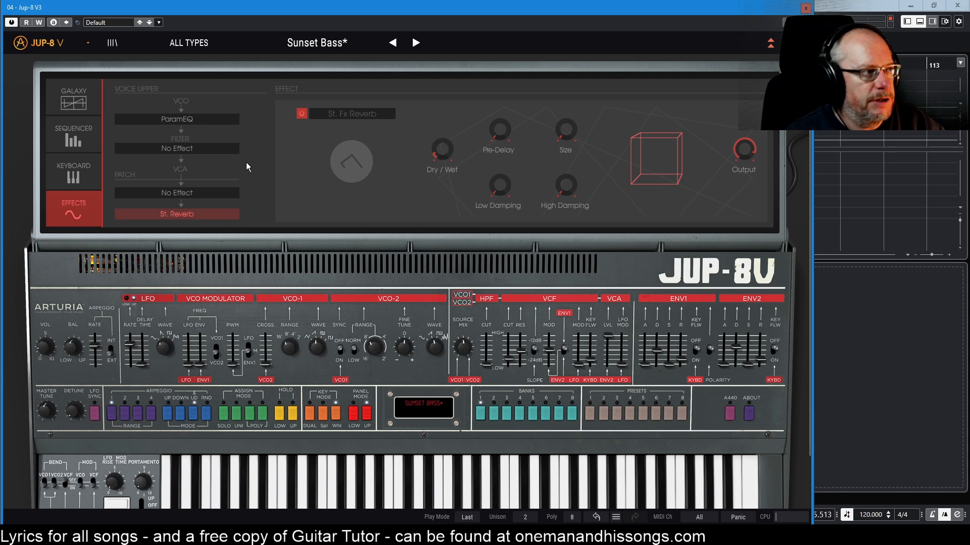
Open the ParamEQ effect of the upper voice and try a strong Band 1 boost, bringing it back down.
click(191, 120)
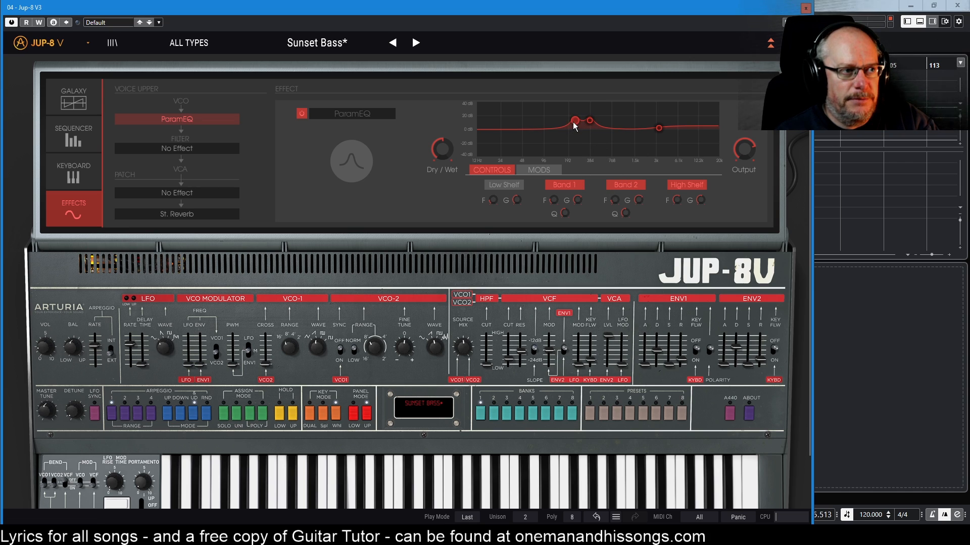
mouse_move(574, 122)
mouse_down()
mouse_move(566, 130)
mouse_move(566, 111)
mouse_up()
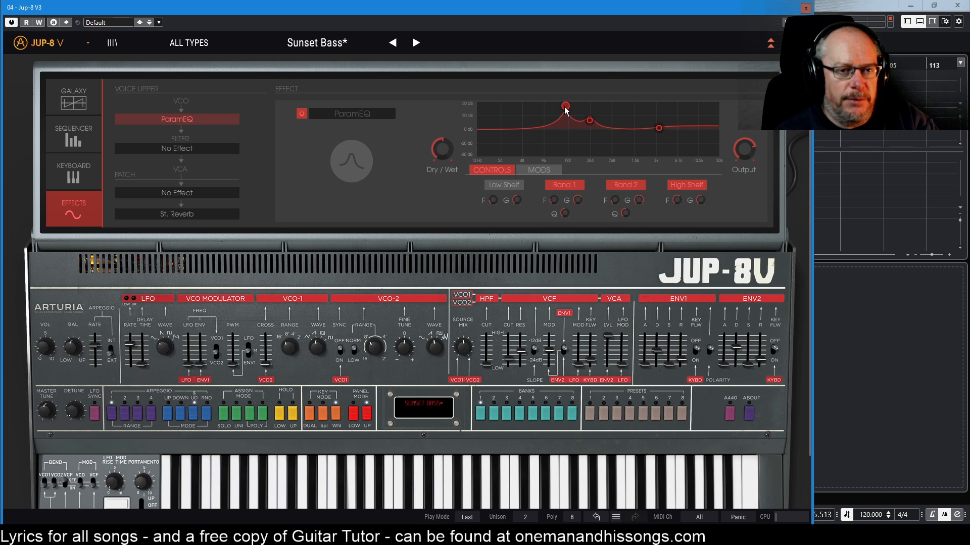
drag(565, 107, 569, 126)
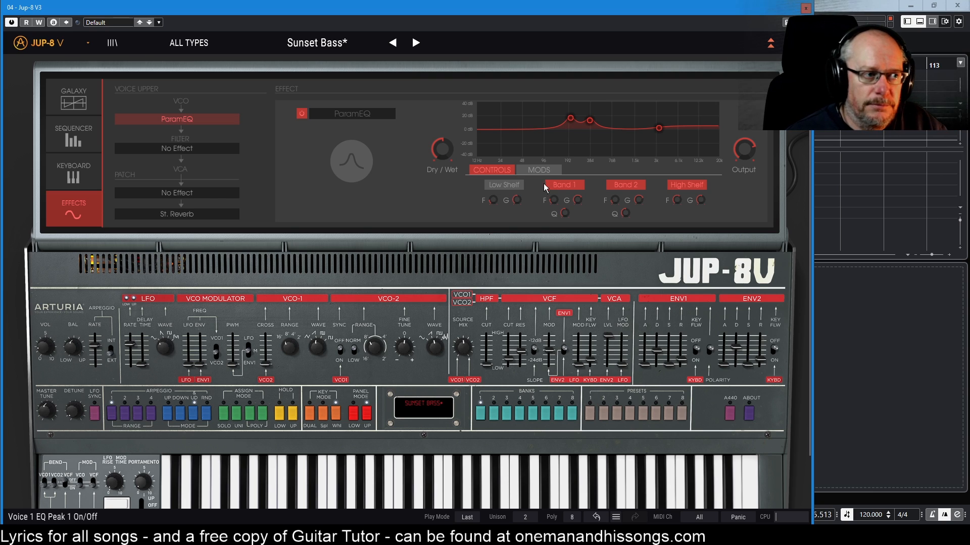
Examine the ParamEQ modulation assignments and the modulation sources available for Band 1's frequency.
click(528, 168)
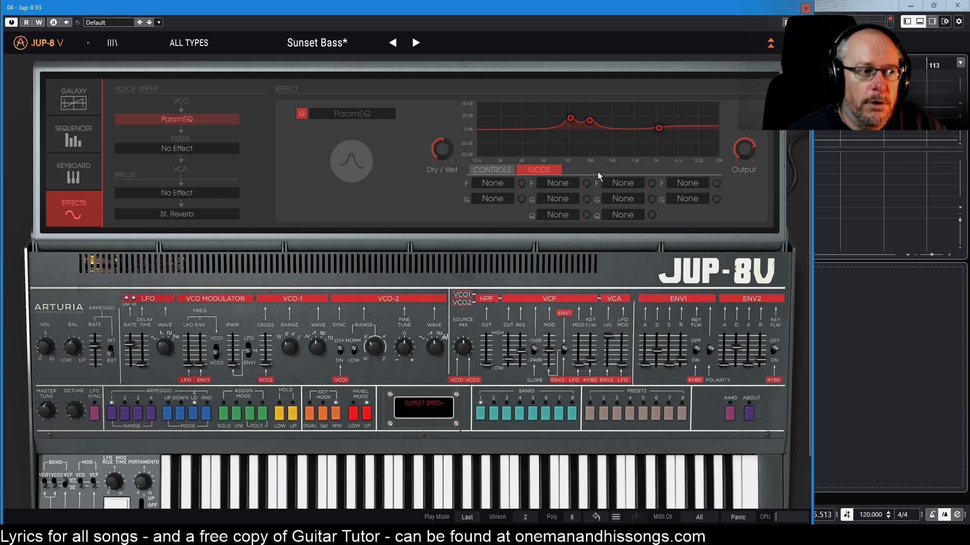
click(552, 183)
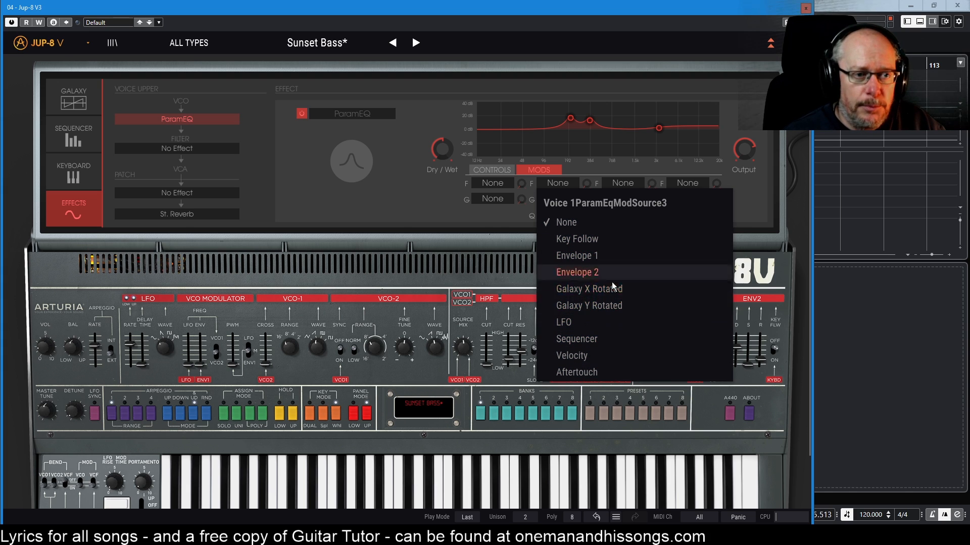
click(511, 211)
Adjust the ParamEQ curve slightly at the Band 1, Band 2 and High Shelf points.
drag(569, 118, 572, 121)
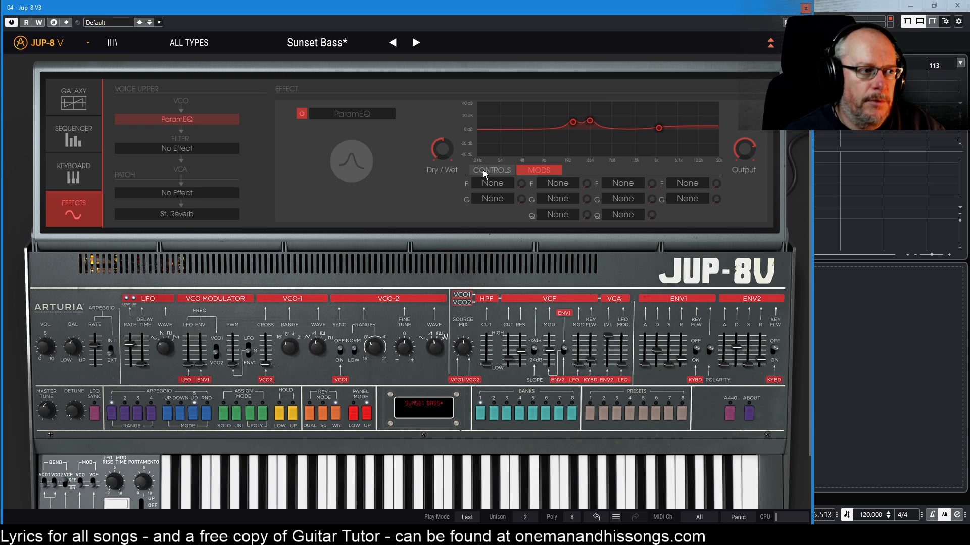
click(485, 170)
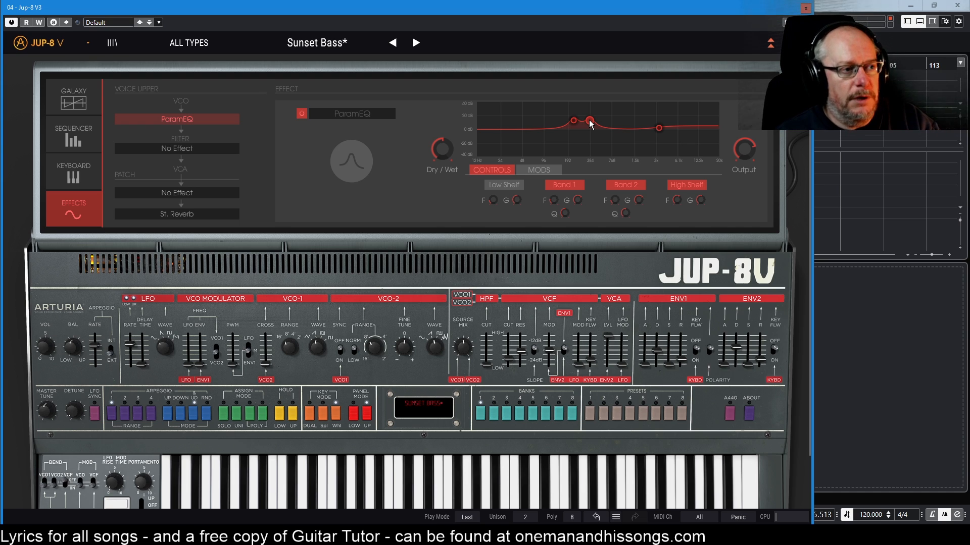
mouse_move(589, 121)
mouse_down()
mouse_move(612, 108)
mouse_move(599, 103)
mouse_move(589, 116)
mouse_move(597, 127)
mouse_move(626, 106)
mouse_move(585, 106)
mouse_move(635, 104)
mouse_move(610, 106)
mouse_move(594, 124)
mouse_move(606, 110)
mouse_move(595, 113)
mouse_move(596, 125)
mouse_up()
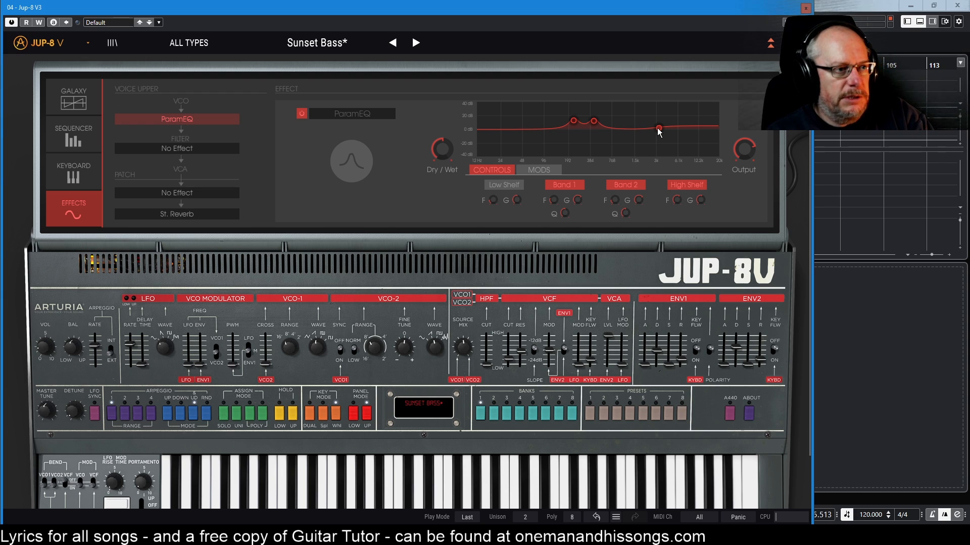
mouse_move(659, 129)
mouse_down()
mouse_move(659, 99)
mouse_move(662, 129)
mouse_up()
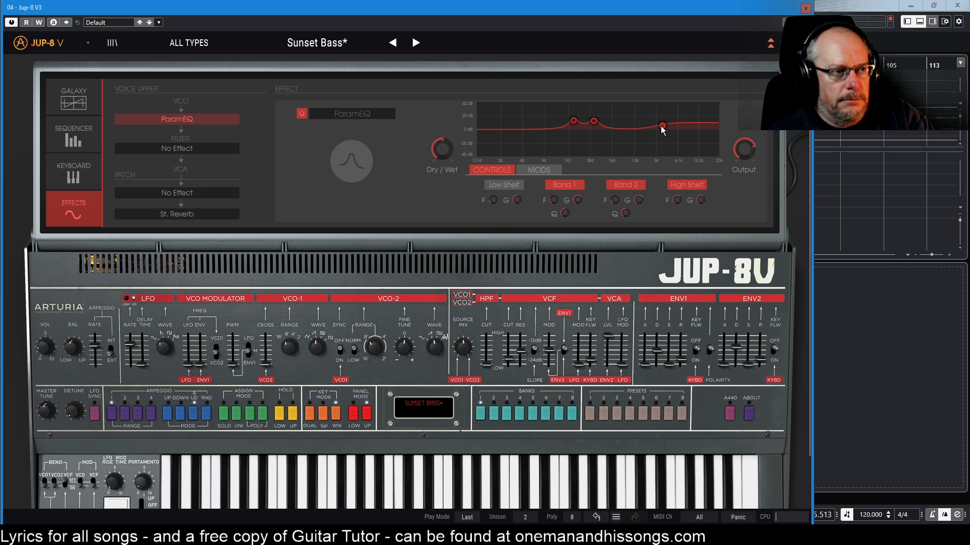
Reload the Sunset Bass preset by switching to Sunset Sequence and back, and compare the sound with ParamEQ bypassed.
click(416, 44)
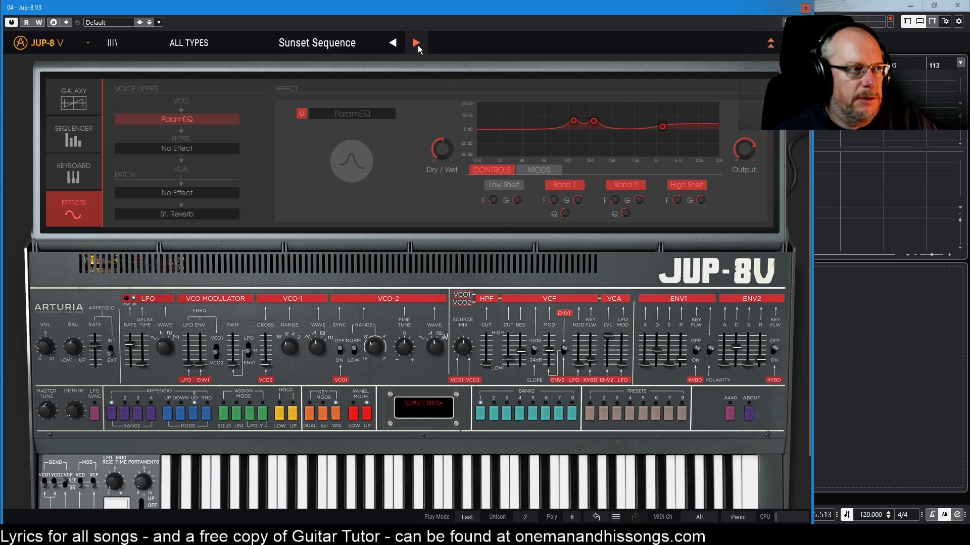
click(393, 43)
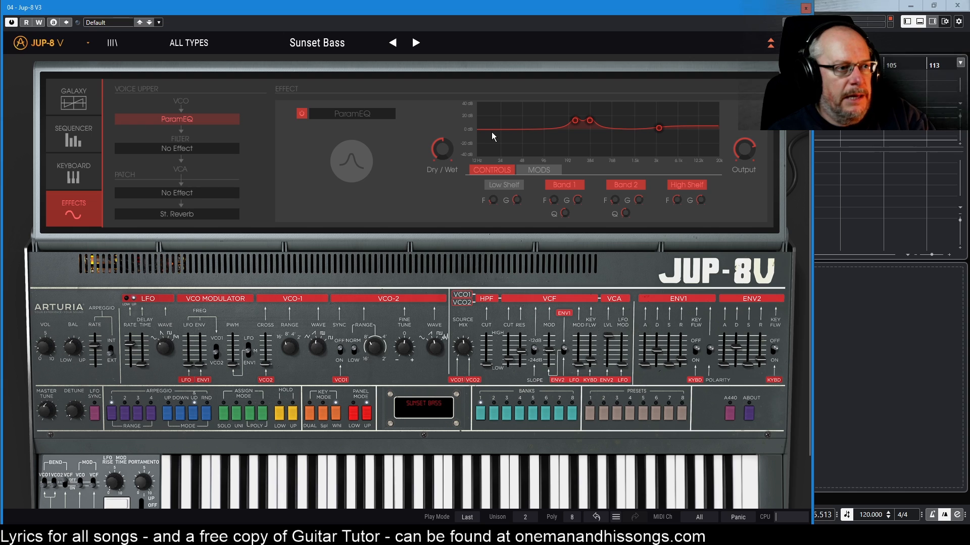
click(302, 113)
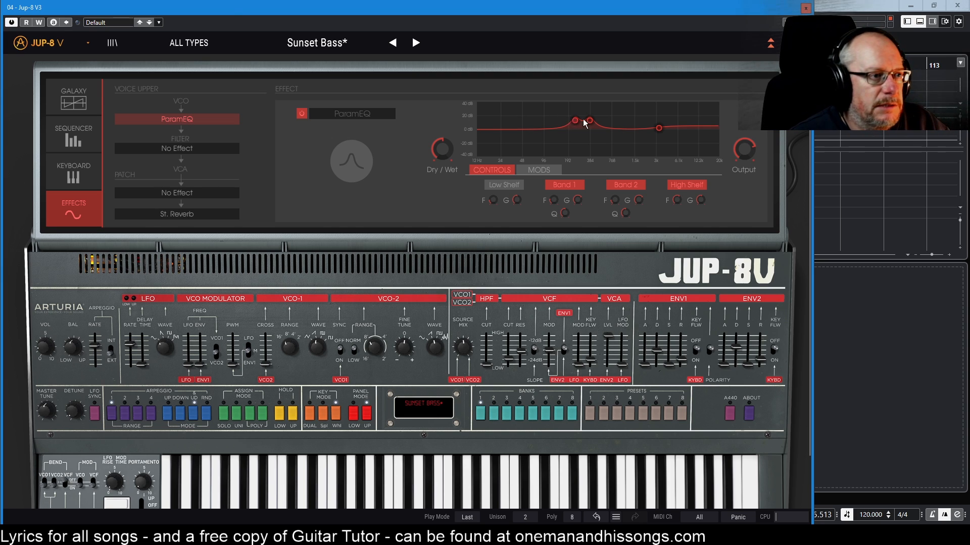
Open the patch's St. Reverb effect and compare the sound with the reverb bypassed.
click(174, 213)
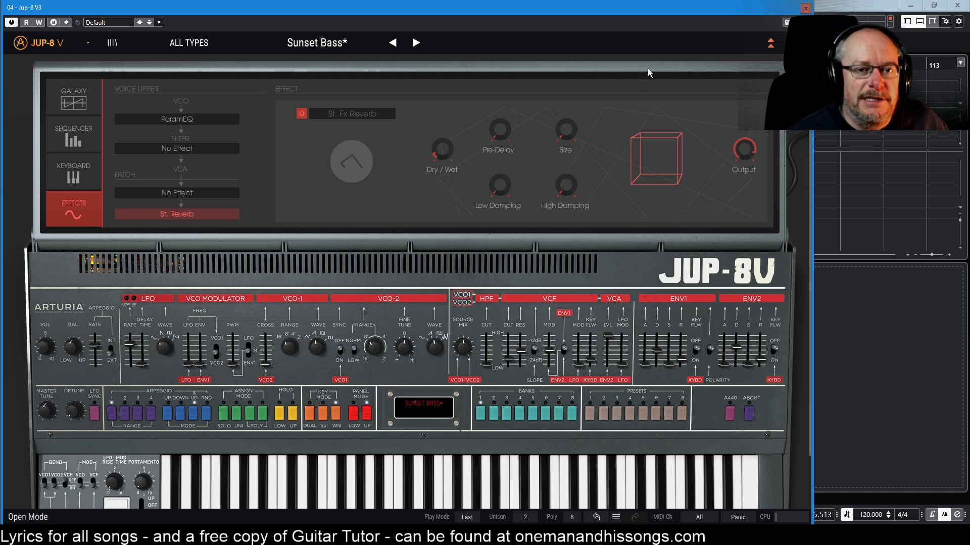
mouse_move(734, 144)
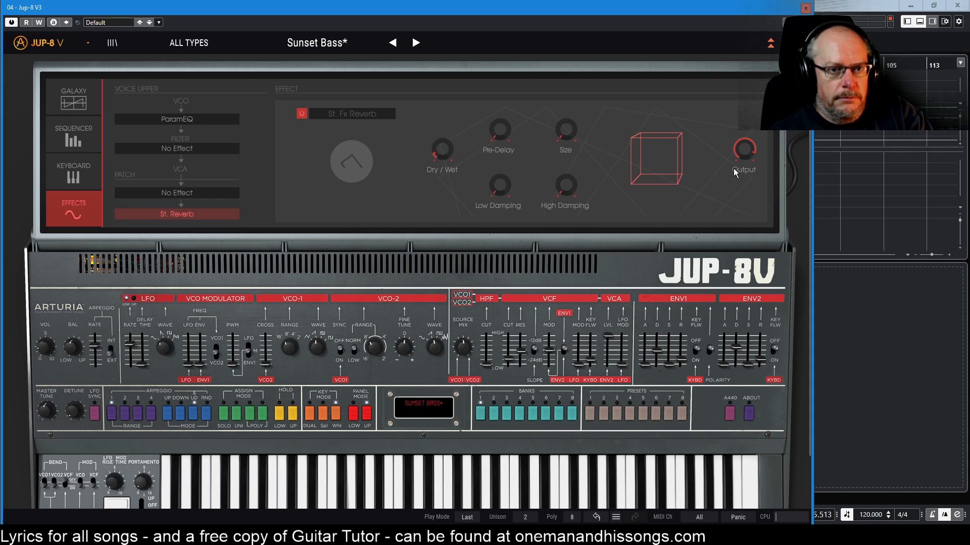
click(302, 114)
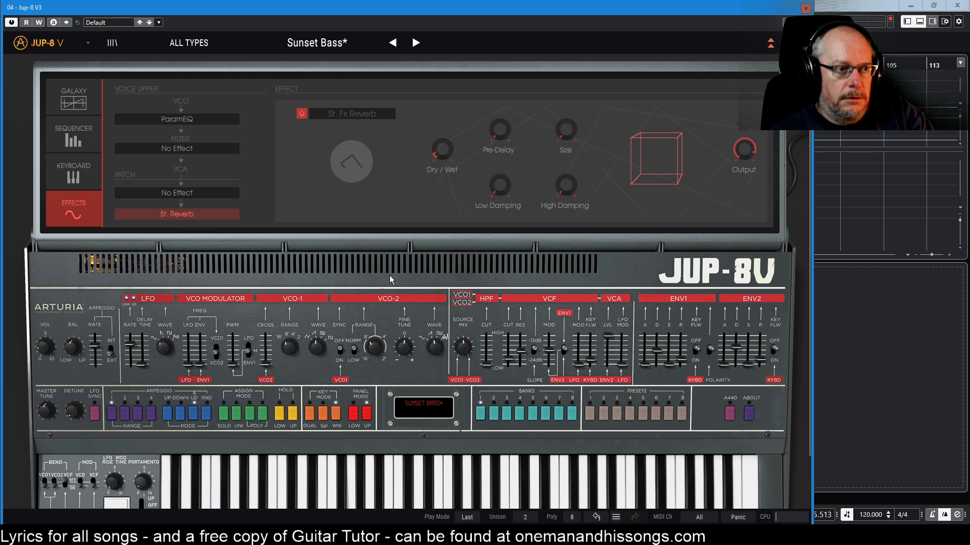
Reduce the St. Reverb output level and set the assign mode to Poly.
click(745, 150)
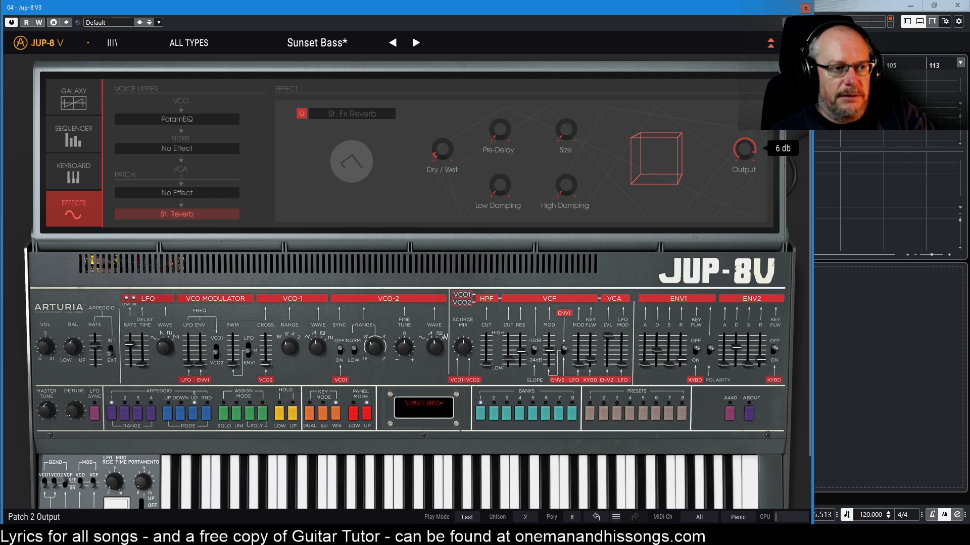
drag(744, 150, 745, 148)
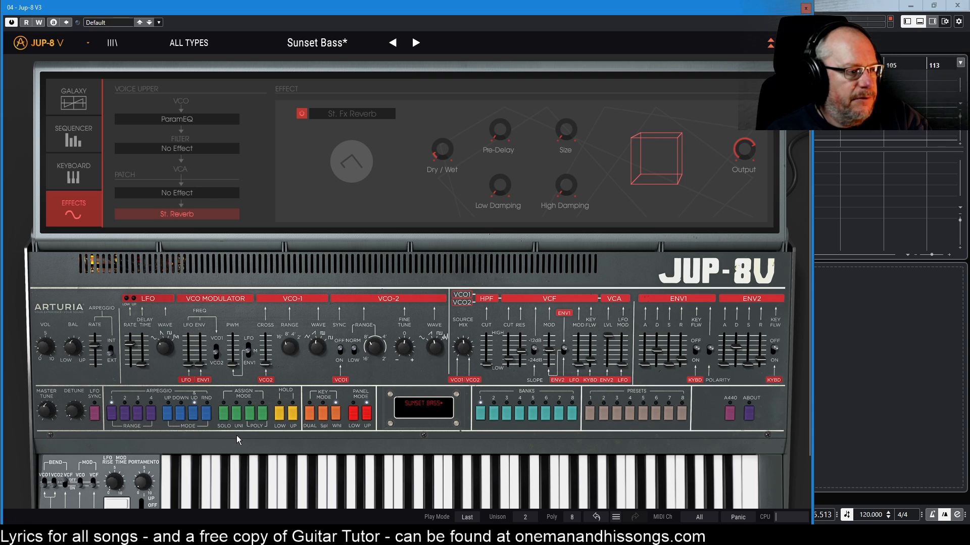
click(252, 414)
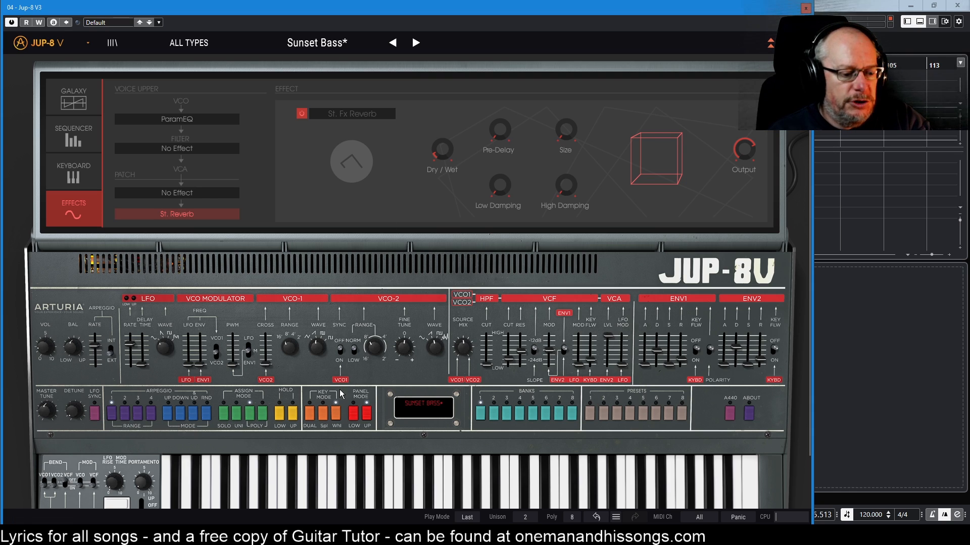
Compare the reverb on and bypassed, trying Dry/Wet mixes up to about 49% and returning to about 10%.
click(304, 117)
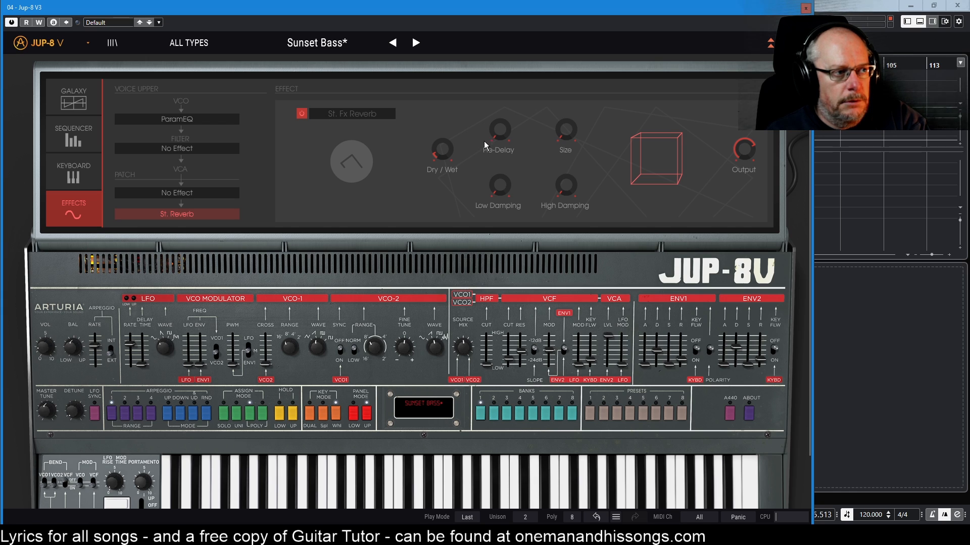
drag(441, 147, 442, 122)
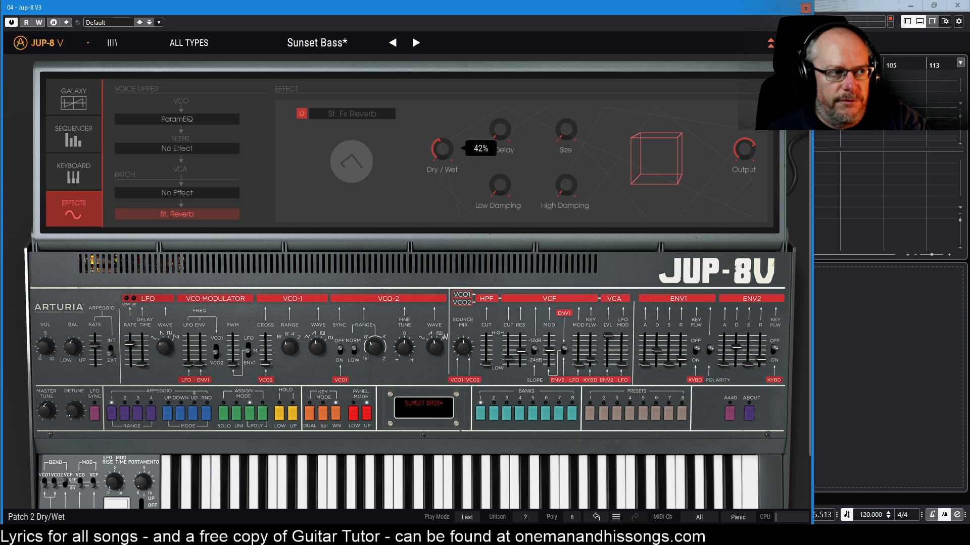
drag(441, 119, 441, 117)
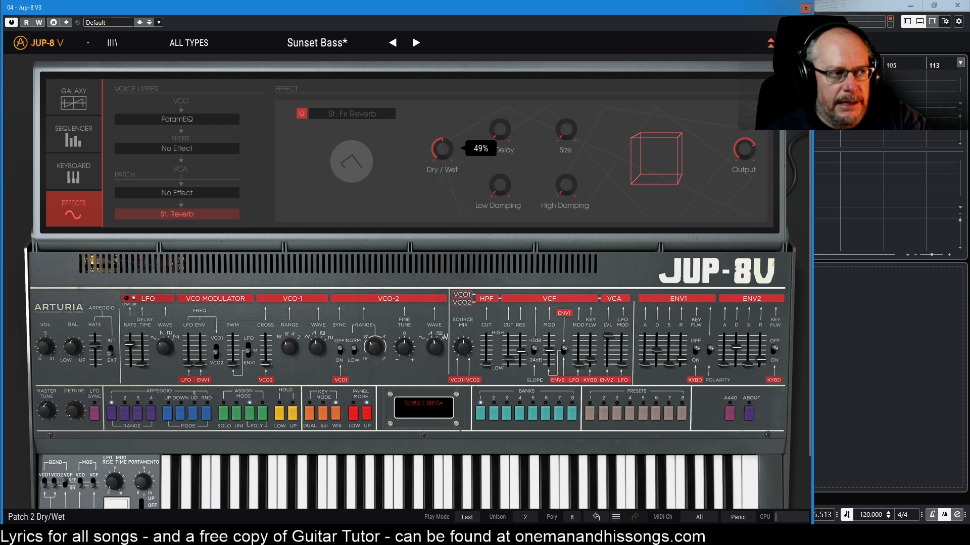
drag(441, 122, 441, 131)
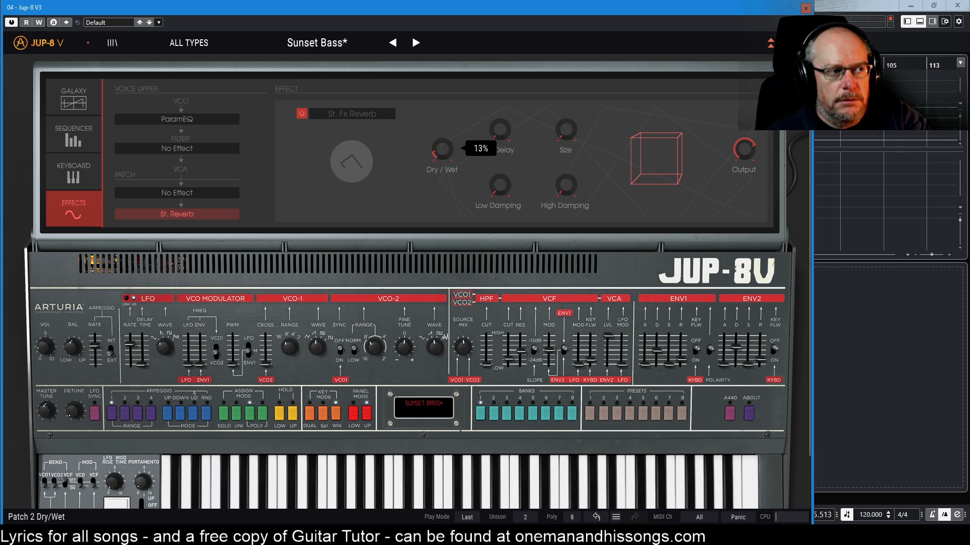
drag(441, 139, 444, 150)
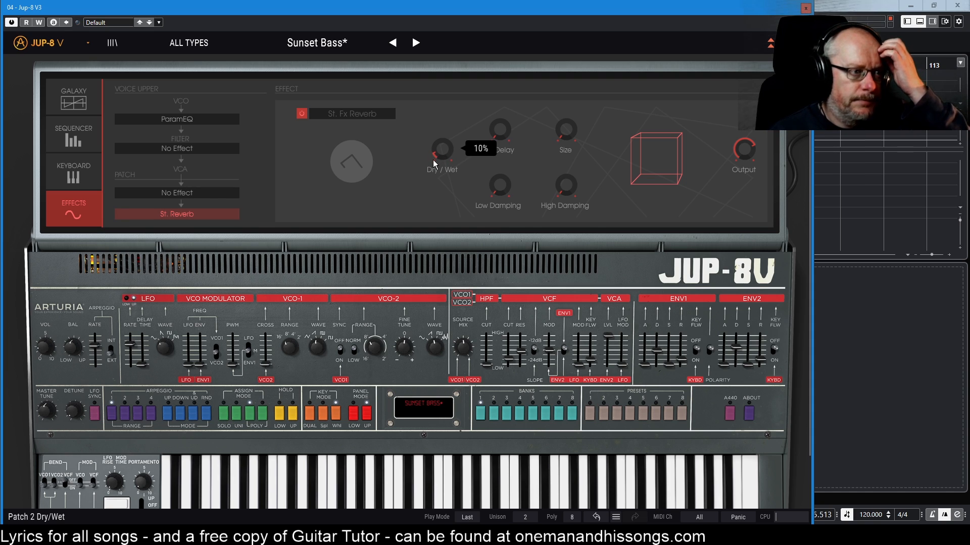
drag(433, 159, 434, 158)
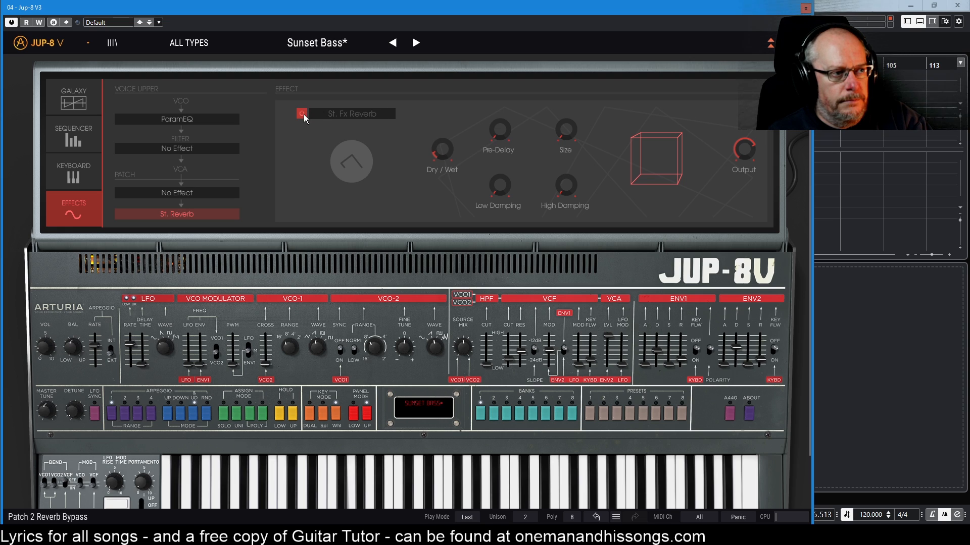
click(304, 114)
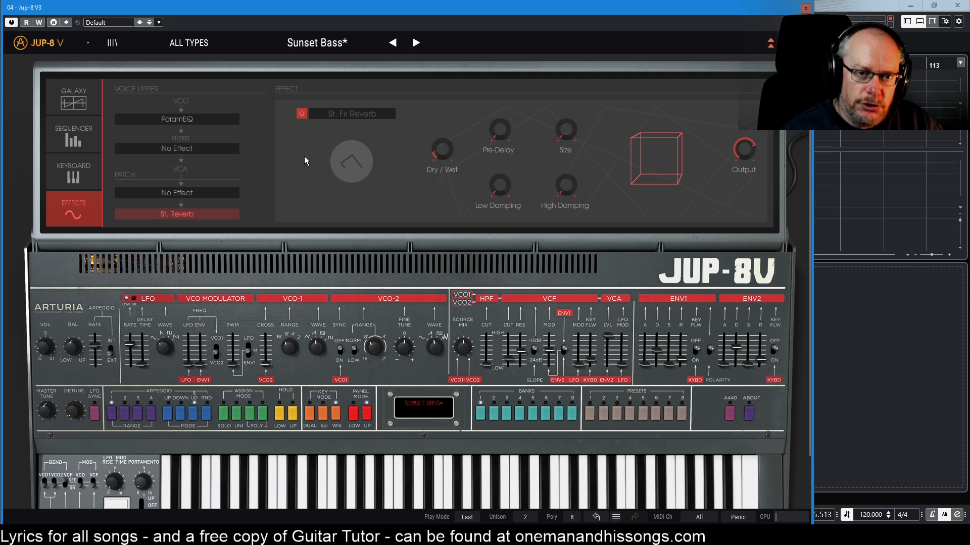
Reload Sunset Bass by switching to the next preset and back, and close the synth's advanced section.
click(415, 43)
click(393, 43)
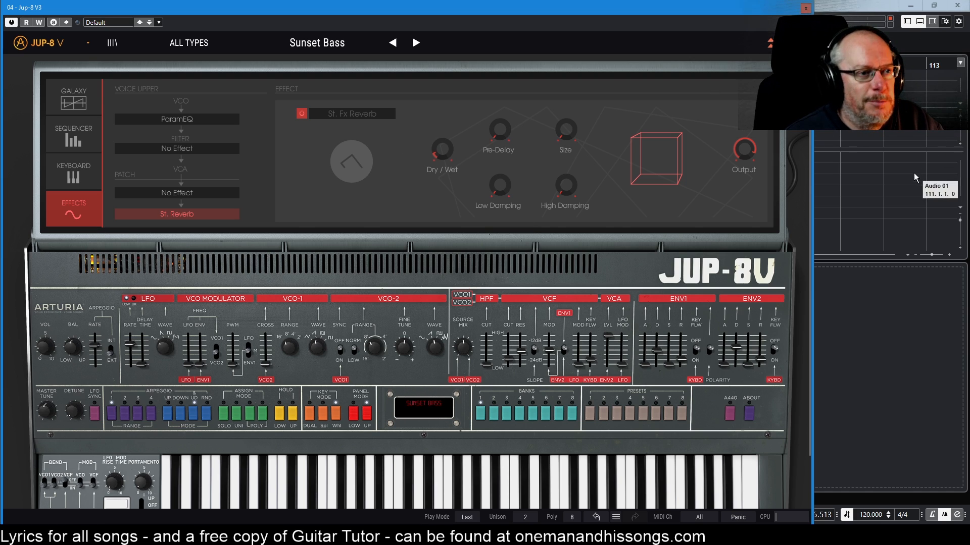
mouse_move(748, 154)
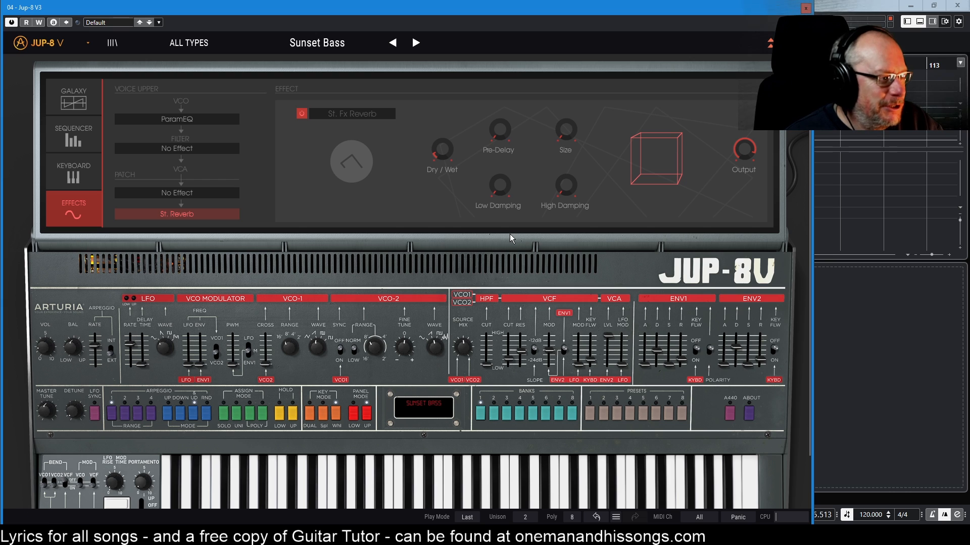
click(770, 42)
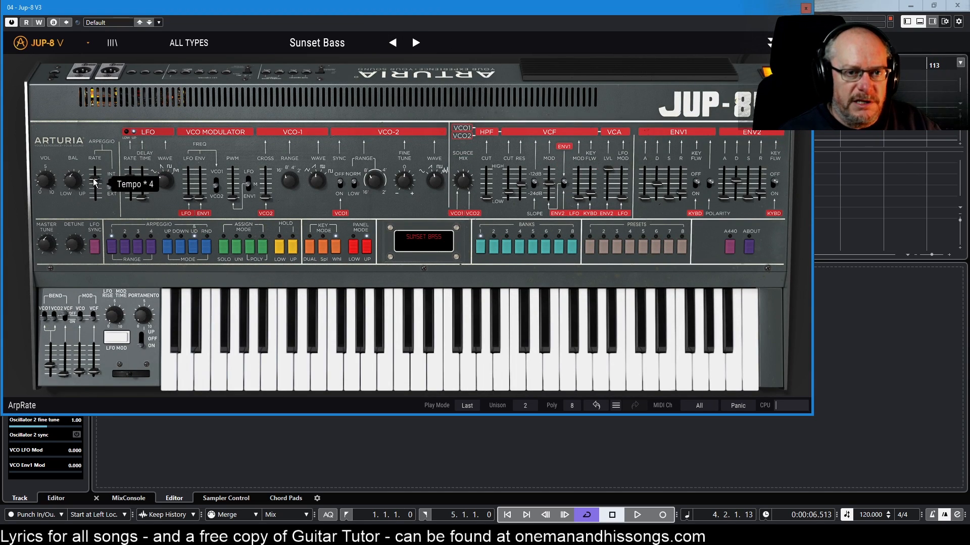
Try an arpeggio rate of Tempo * 2, raise it back up, and adjust the LFO rate slightly.
drag(94, 182, 95, 187)
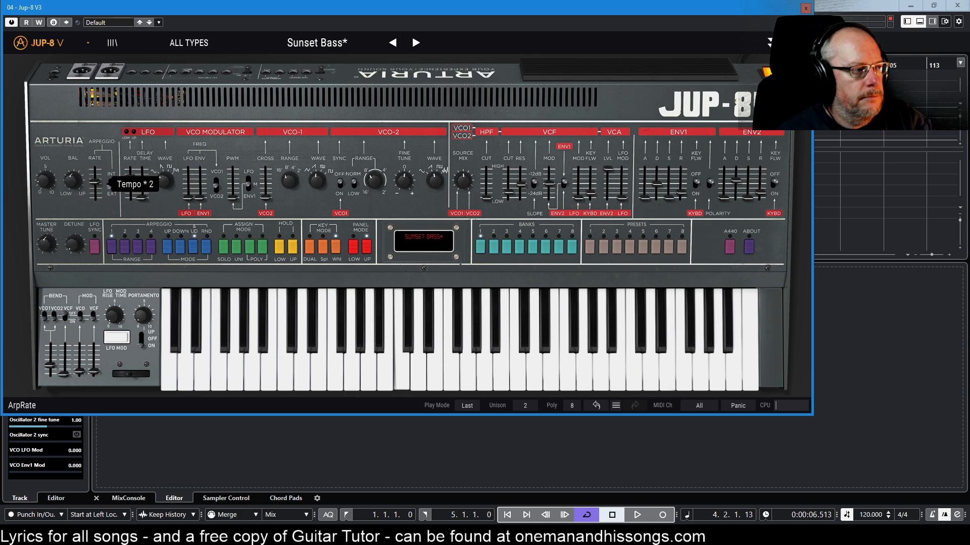
drag(94, 187, 94, 184)
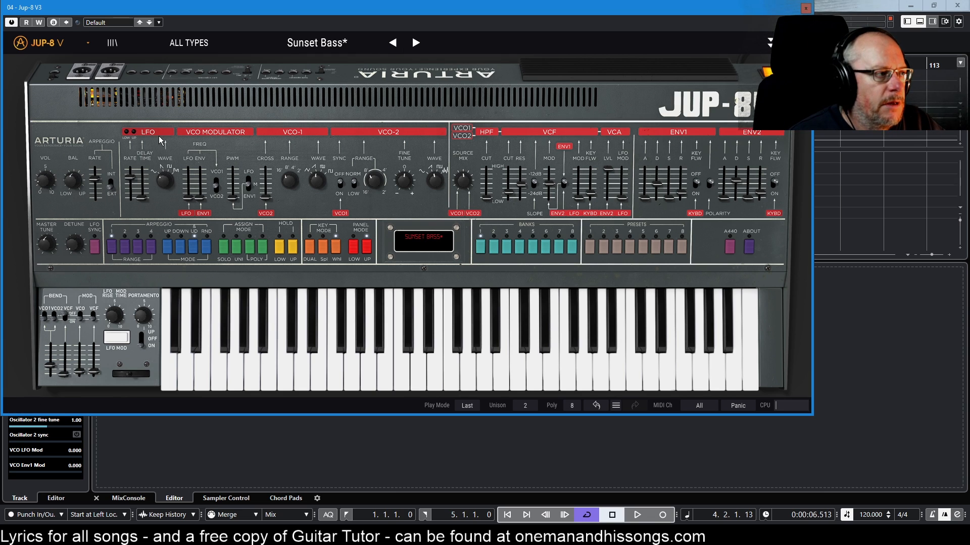
mouse_move(131, 177)
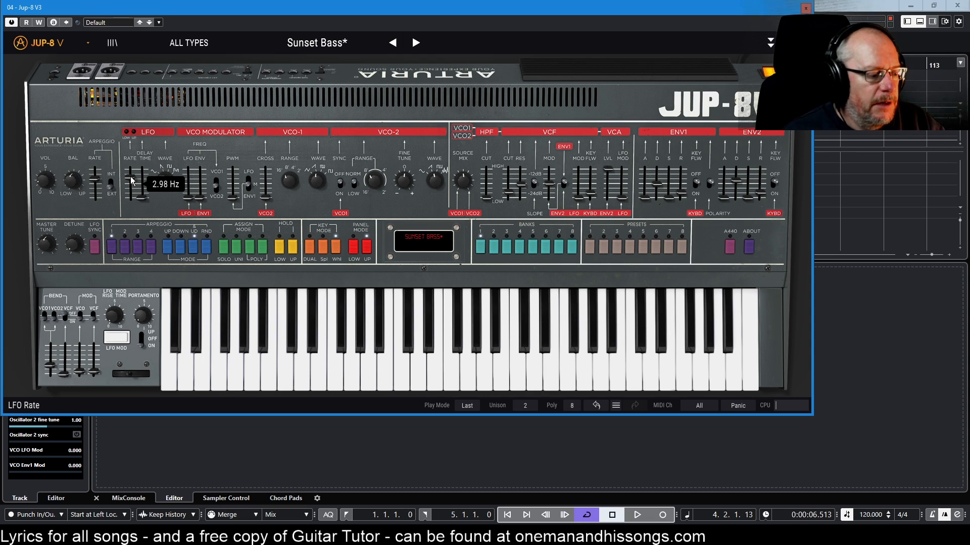
mouse_move(131, 178)
mouse_down()
mouse_move(131, 199)
mouse_move(131, 170)
mouse_move(131, 179)
mouse_up()
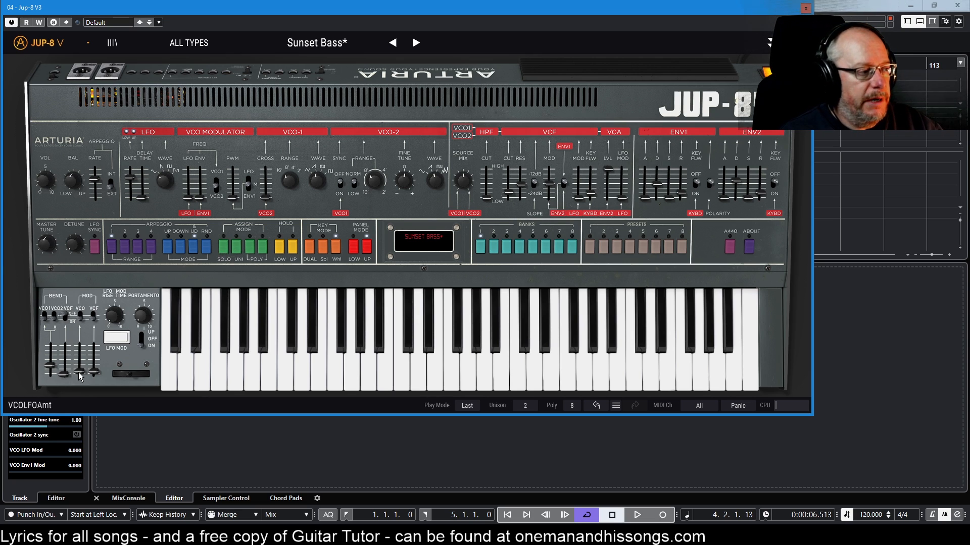
mouse_move(79, 373)
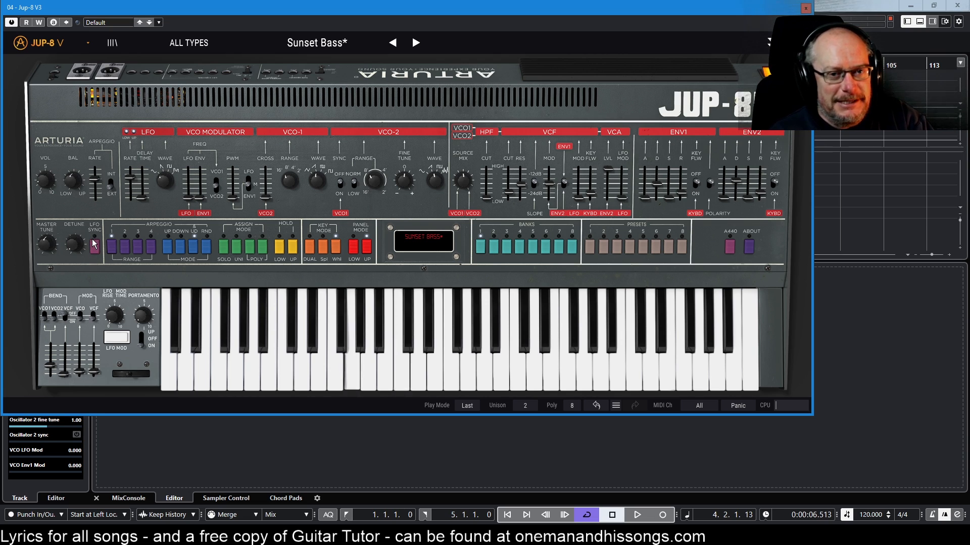
mouse_move(85, 251)
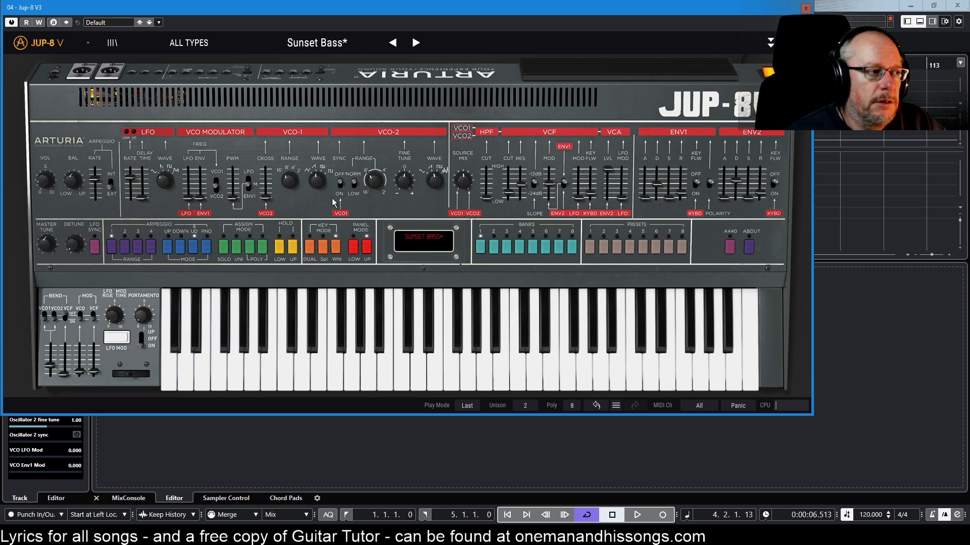
Try oscillator 2 fine tune at 1.000 and at about 1.027, and return it to about 1.00.
mouse_move(293, 180)
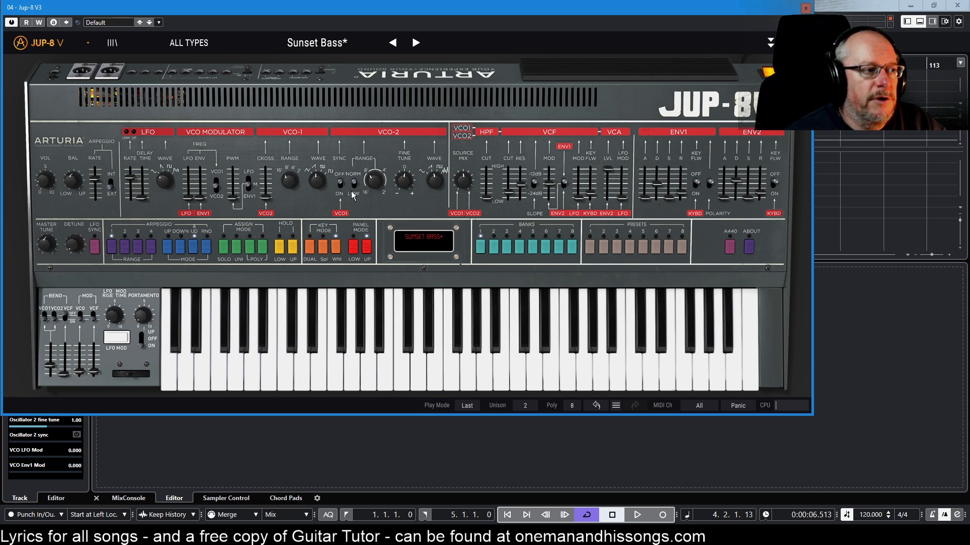
mouse_move(376, 186)
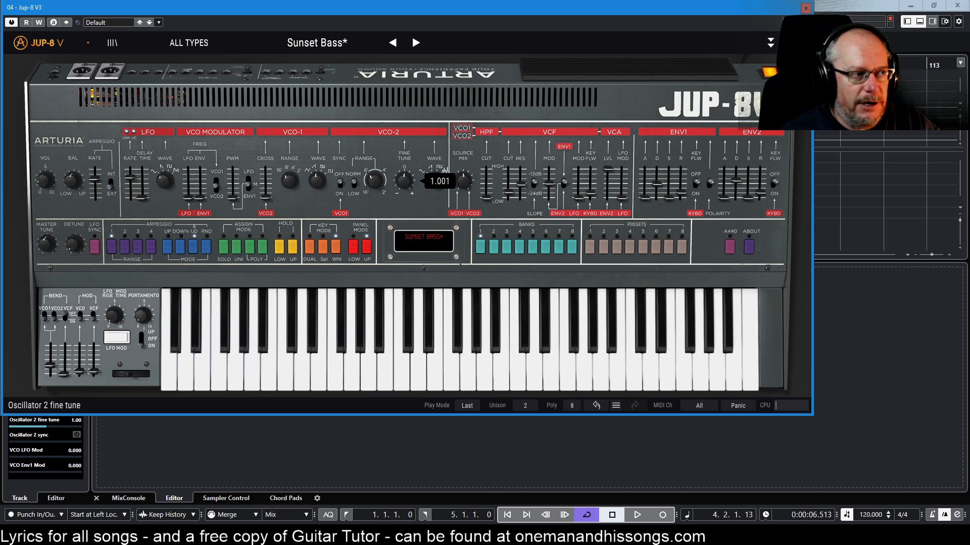
drag(403, 185, 403, 187)
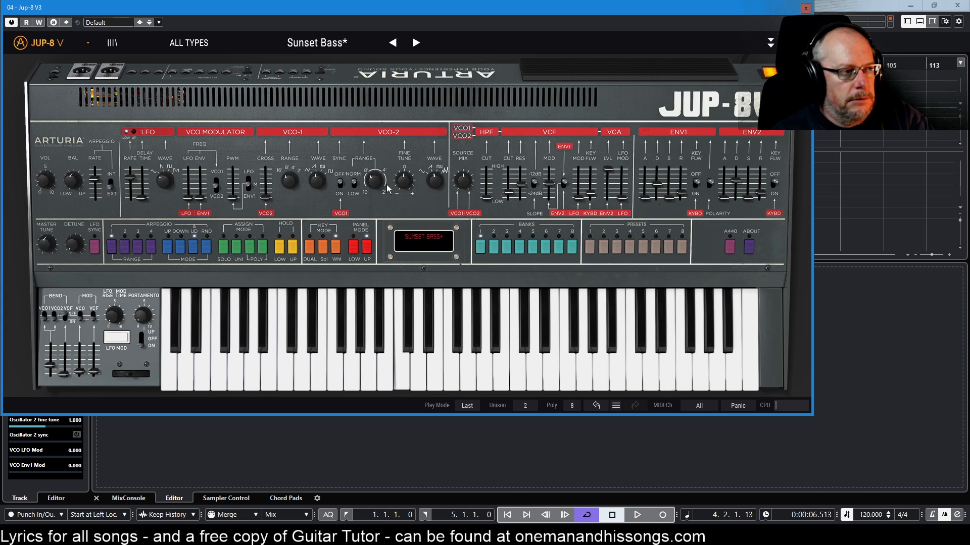
mouse_move(405, 186)
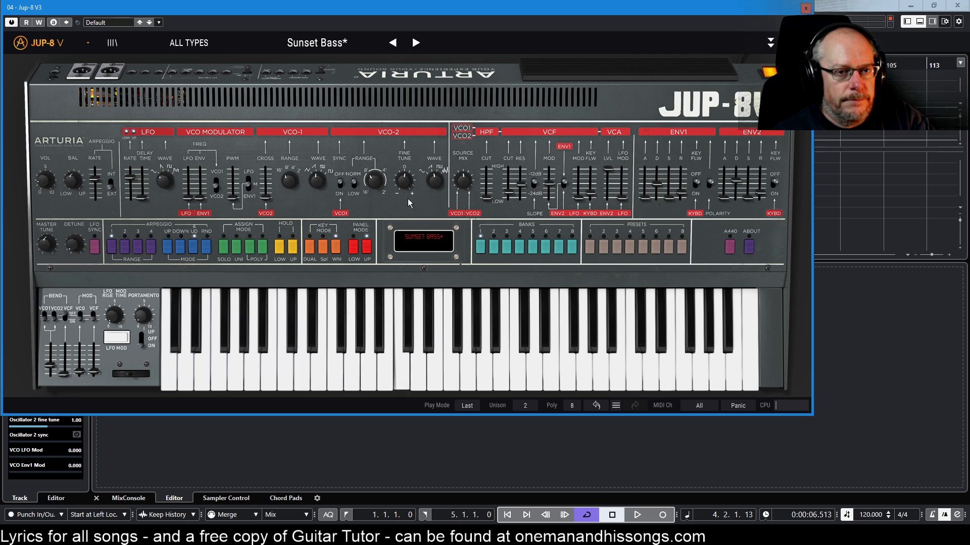
drag(408, 181, 408, 176)
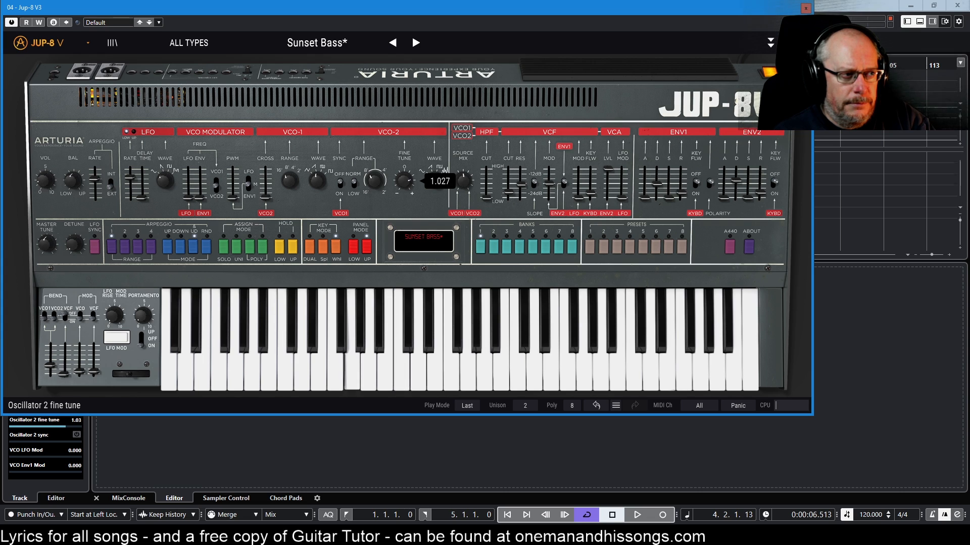
drag(408, 176, 405, 181)
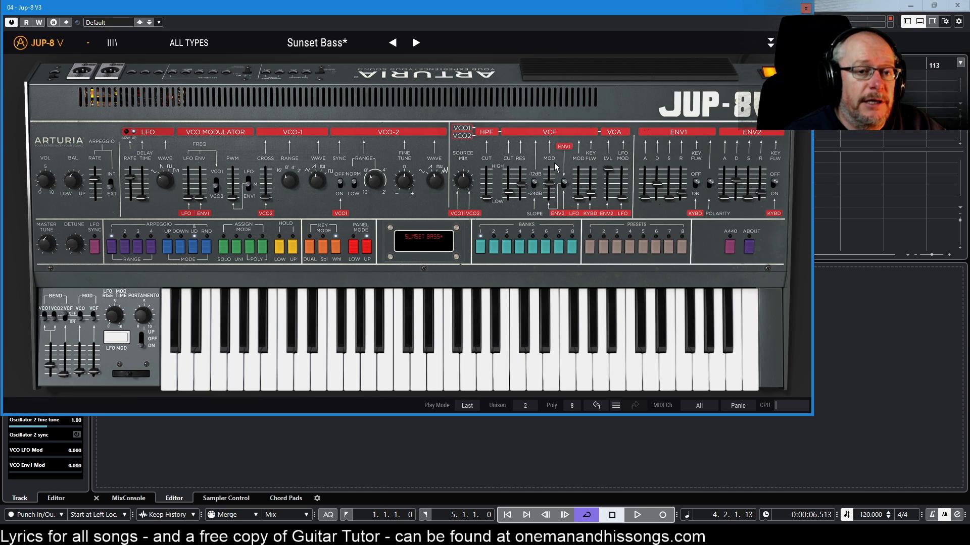
Sweep the VCF cutoff from about 81 Hz up to about 314 Hz and check the filter resonance.
mouse_move(514, 192)
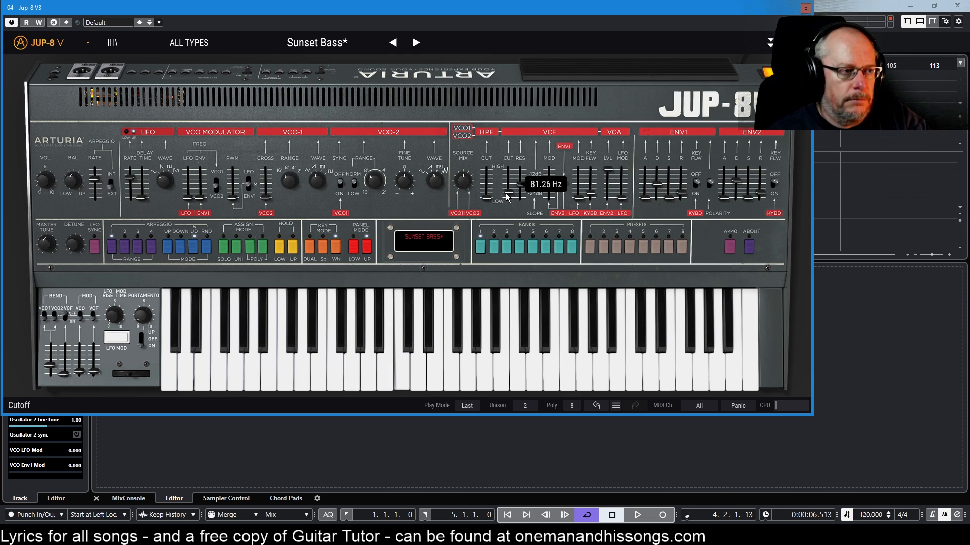
drag(507, 197, 508, 187)
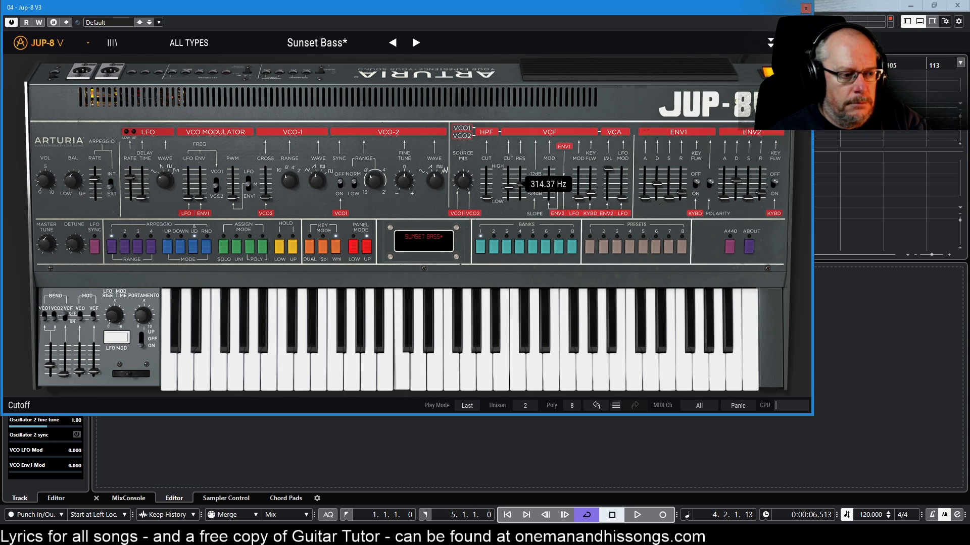
mouse_move(509, 189)
mouse_down()
mouse_move(510, 199)
mouse_move(500, 189)
mouse_move(520, 188)
mouse_up()
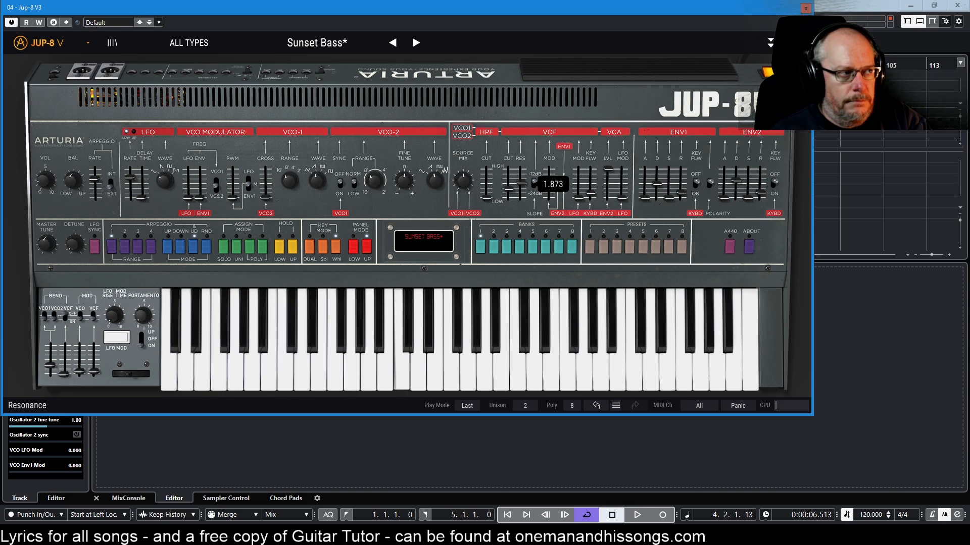
Slow the Galaxy LFO 1 rate to Tempo / 6 and lower the LFO 2 rate as well, closing the advanced section when done.
click(770, 44)
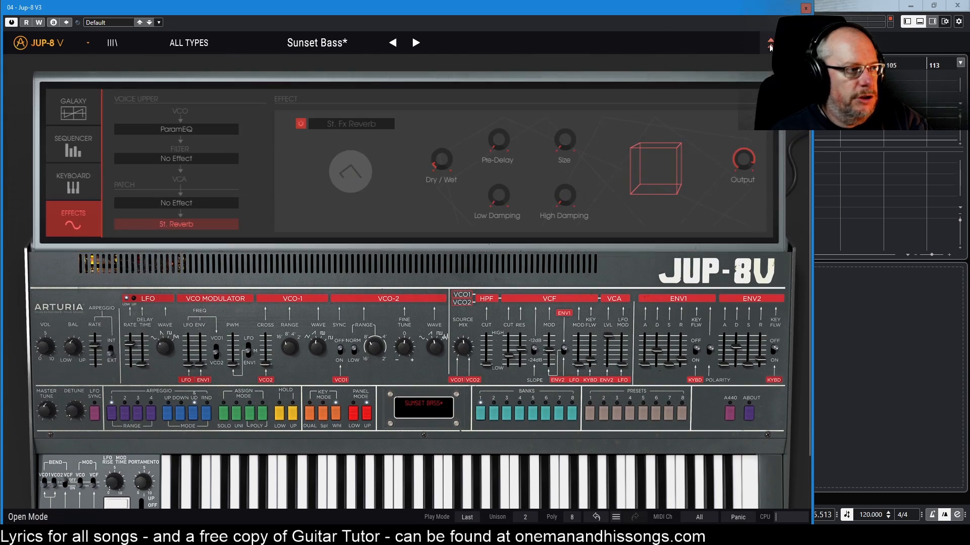
click(73, 99)
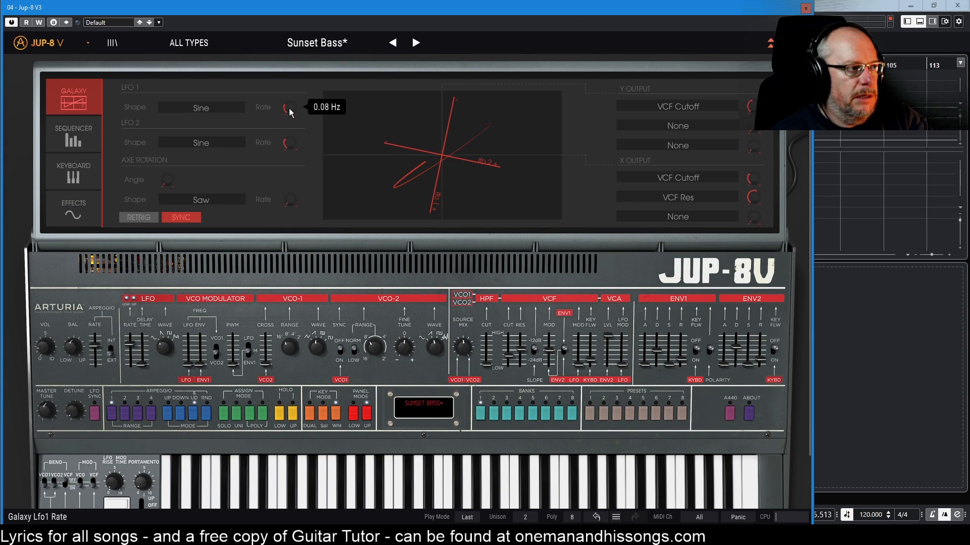
drag(289, 108, 289, 125)
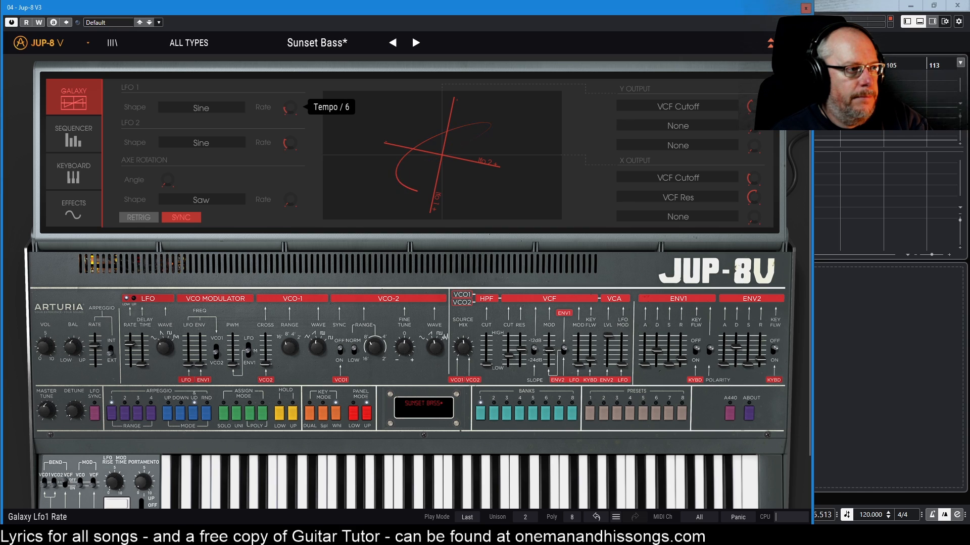
drag(289, 126, 289, 151)
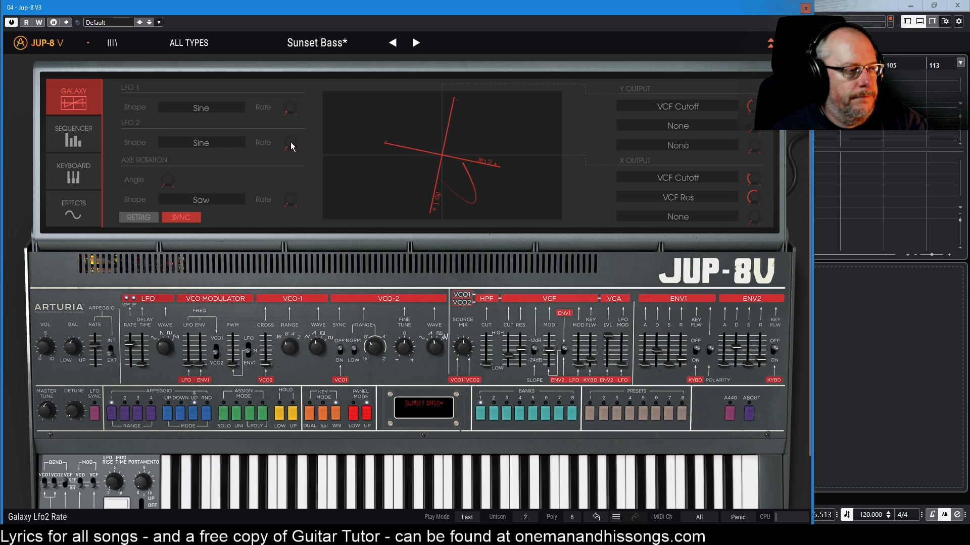
click(770, 44)
click(770, 44)
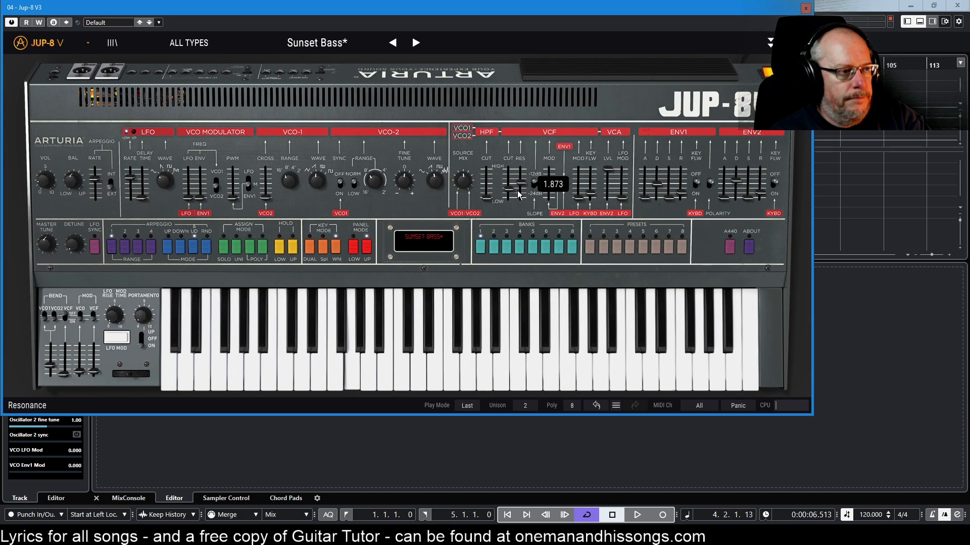
Raise the VCF cutoff slightly.
mouse_move(512, 198)
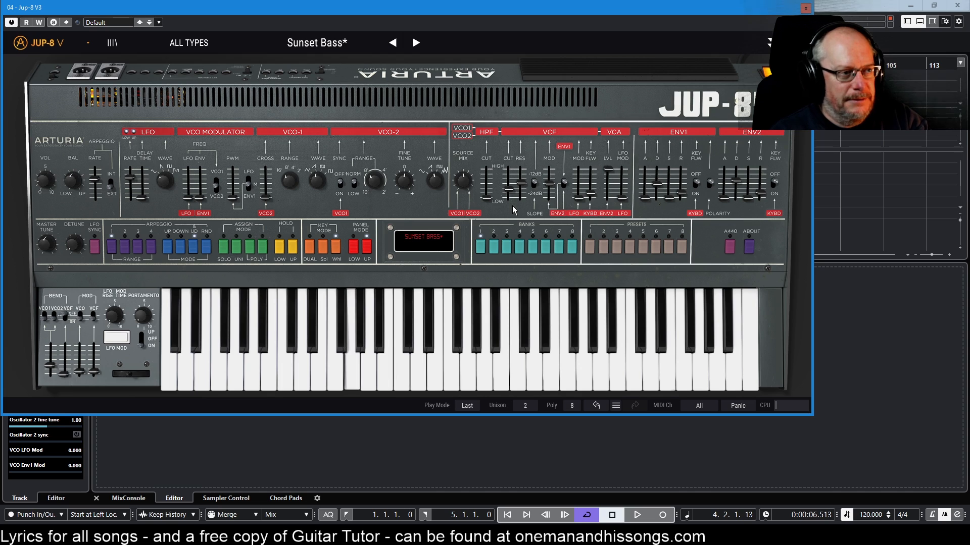
drag(509, 189, 509, 188)
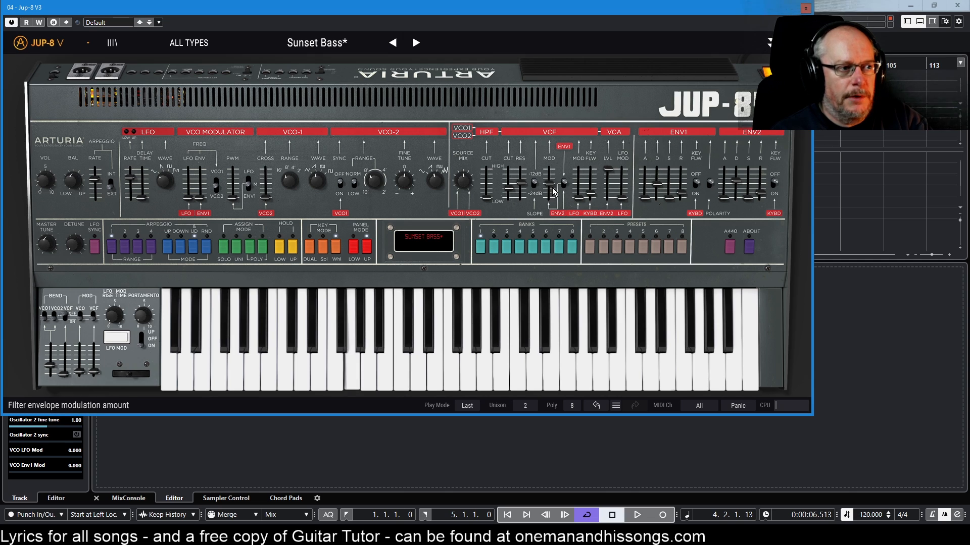
Try Env 1 attack times from 0 ms up to the maximum, and bring it back down through about 504 ms to a shorter attack.
mouse_move(550, 187)
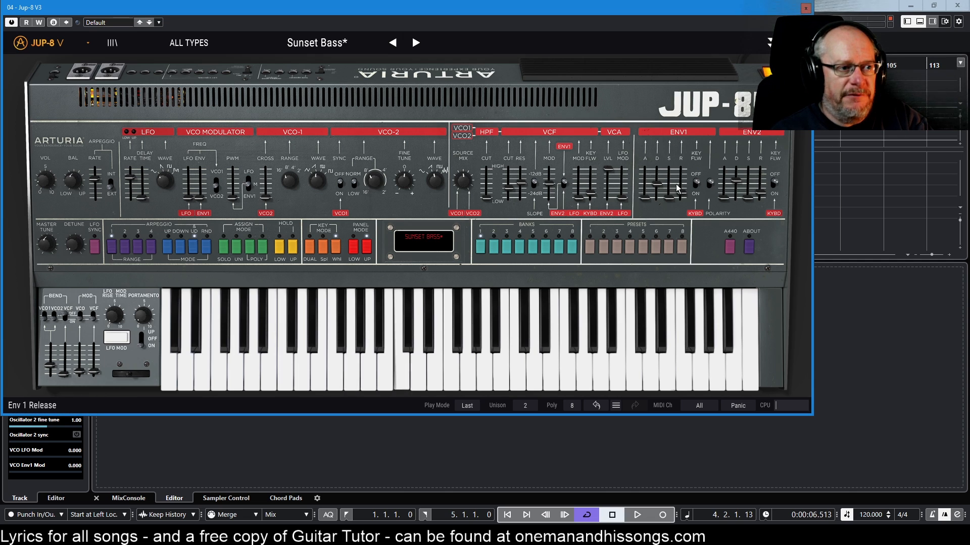
click(644, 201)
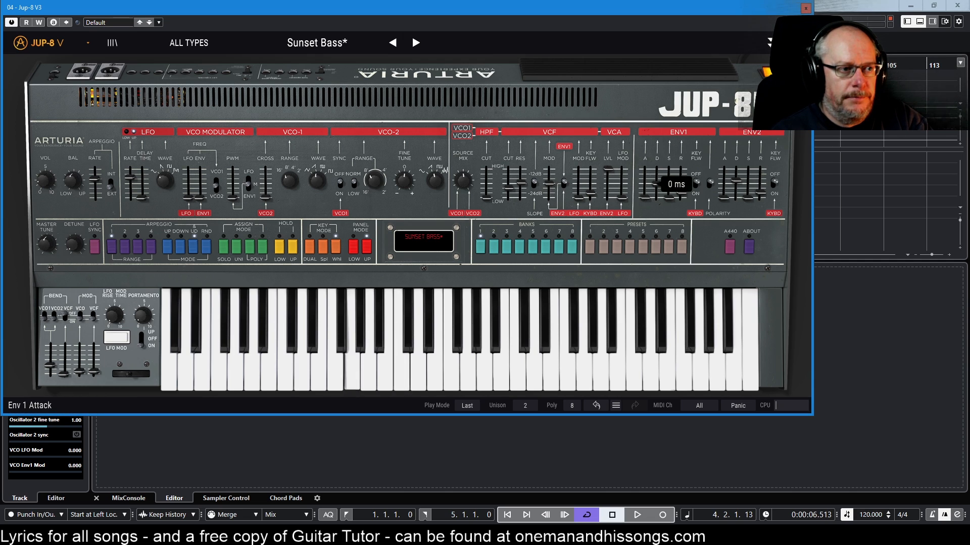
drag(644, 199, 644, 195)
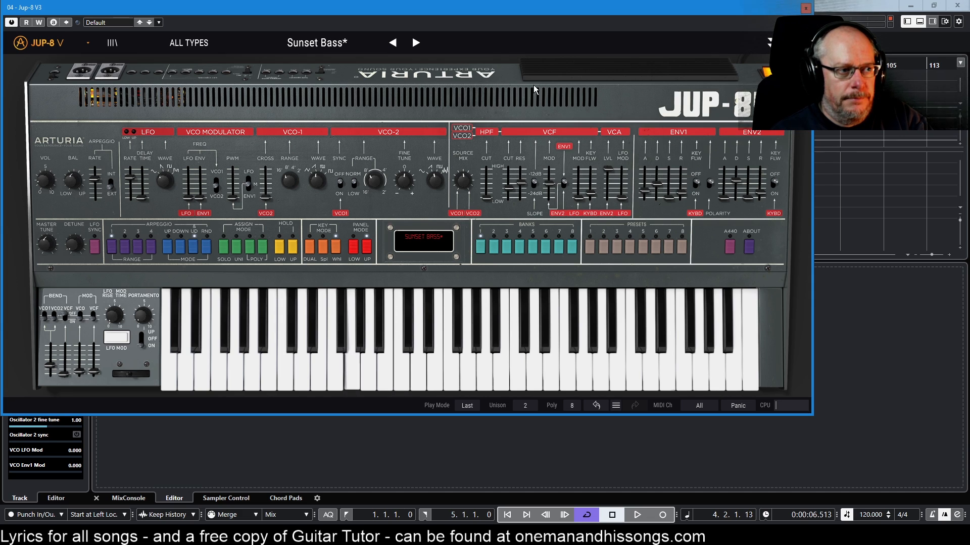
mouse_move(551, 189)
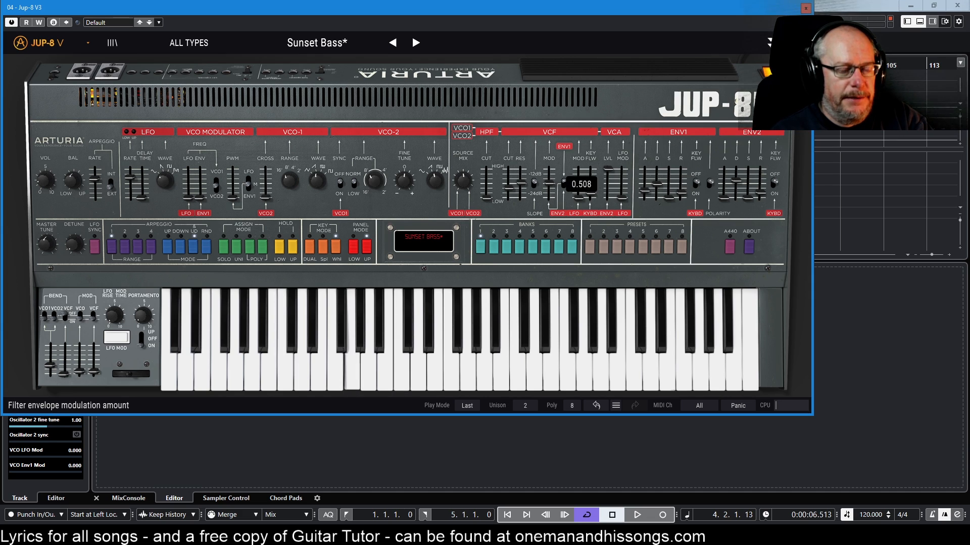
drag(645, 193, 641, 162)
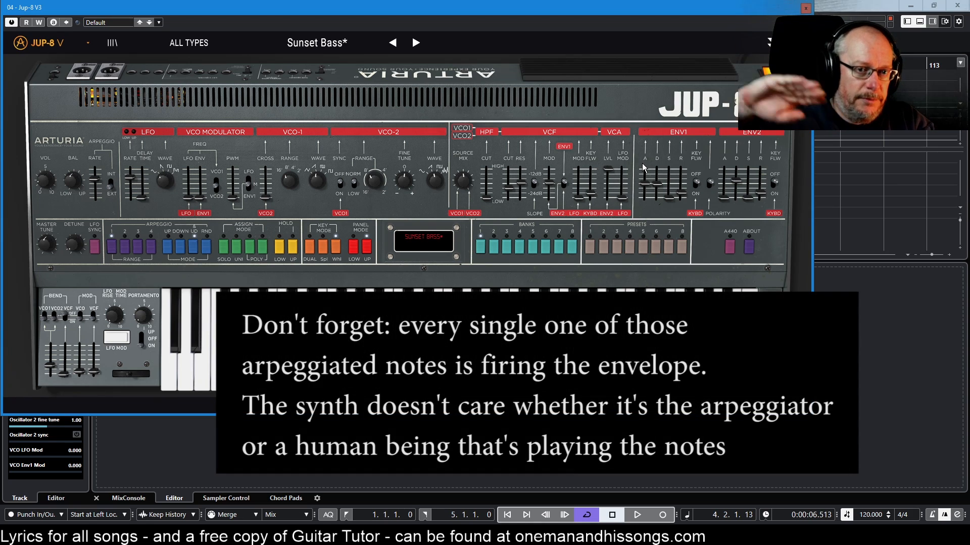
mouse_move(645, 171)
mouse_down()
mouse_move(645, 189)
mouse_move(657, 183)
mouse_move(656, 191)
mouse_move(645, 185)
mouse_up()
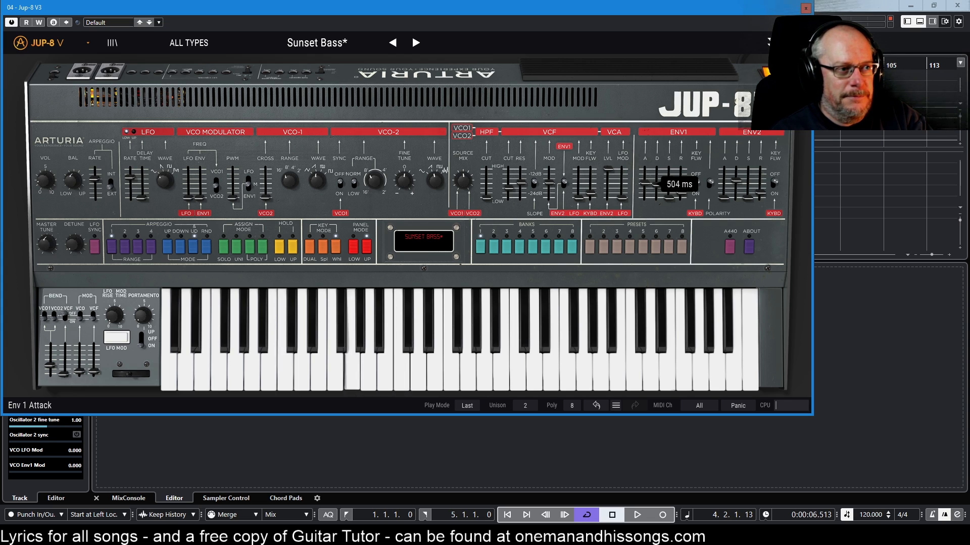
drag(645, 185, 645, 191)
Try a filter keyboard follow amount of about 0.65 and lower it to about 0.20.
mouse_move(589, 198)
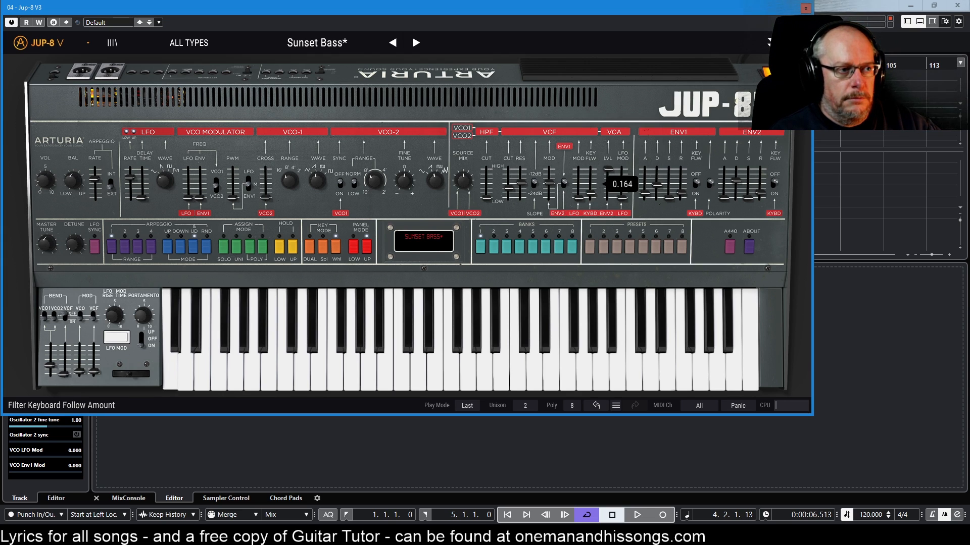
drag(591, 194, 591, 175)
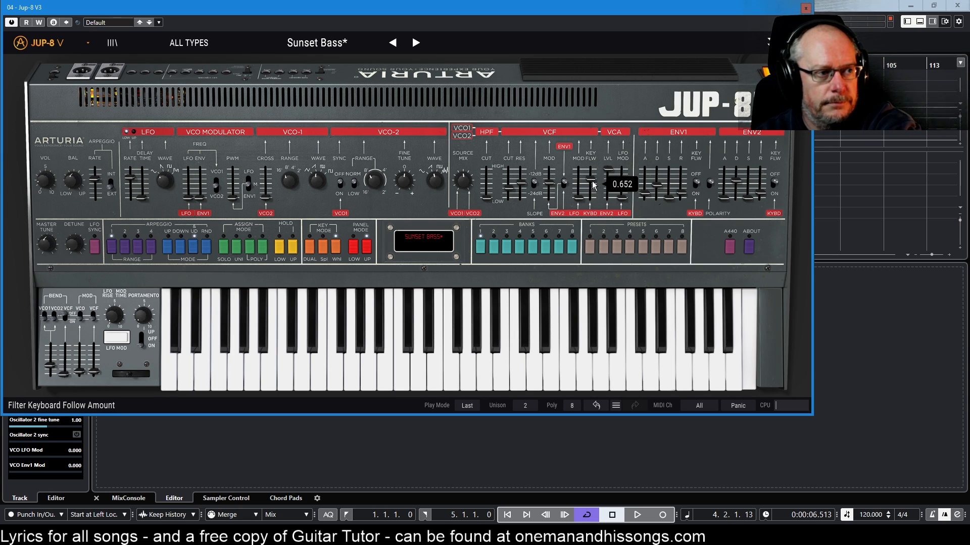
drag(594, 186, 590, 188)
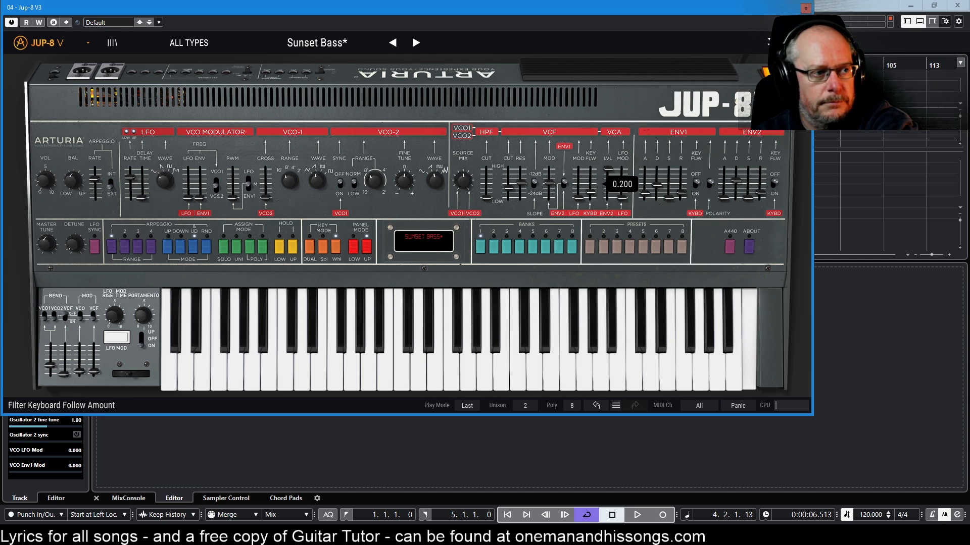
Shorten the Env 2 decay to about 61 ms, and lengthen it again slightly.
mouse_move(577, 202)
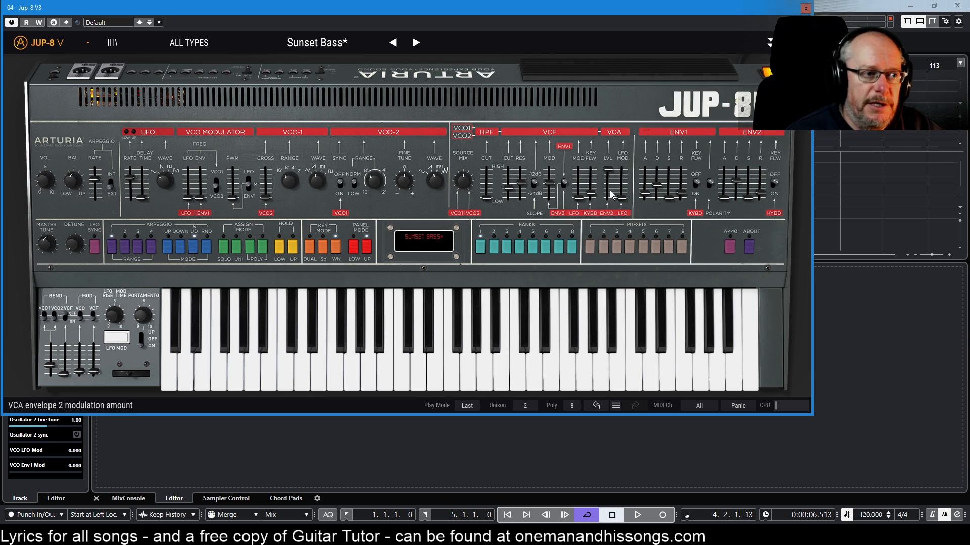
mouse_move(610, 171)
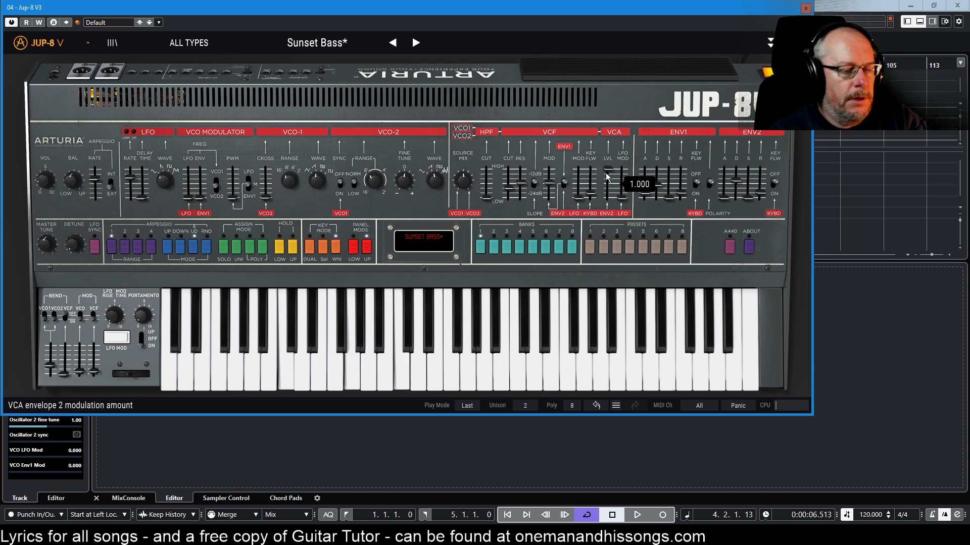
mouse_move(724, 201)
drag(736, 171, 736, 187)
mouse_move(747, 199)
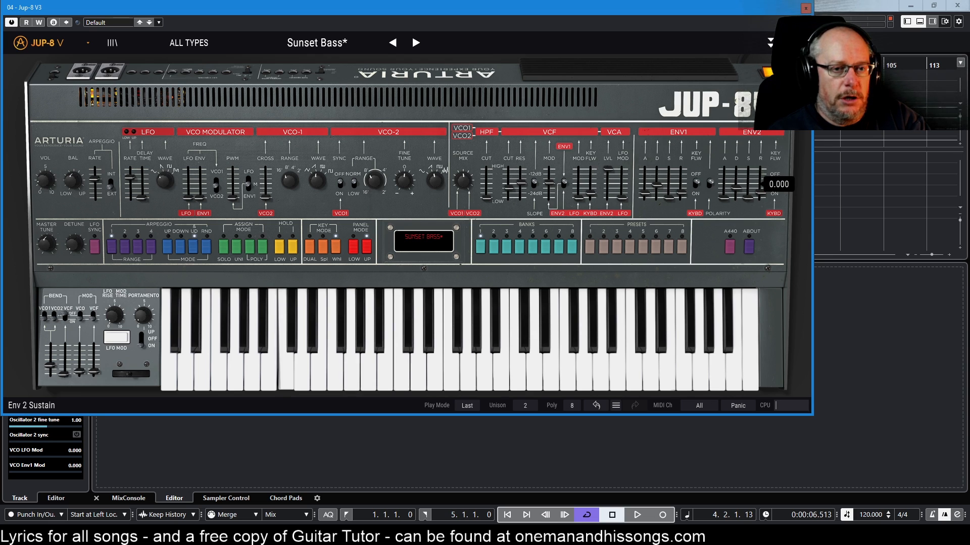
drag(736, 188, 736, 191)
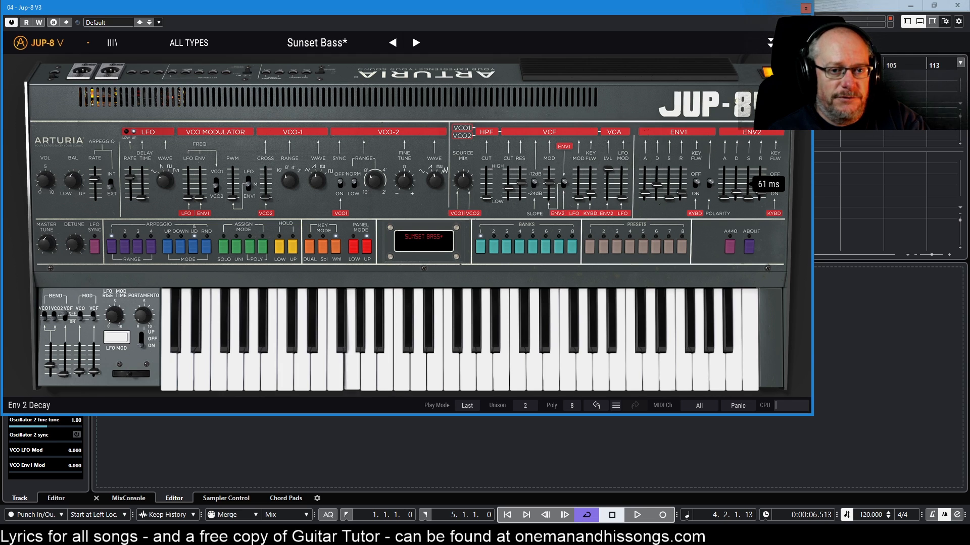
drag(736, 191, 736, 185)
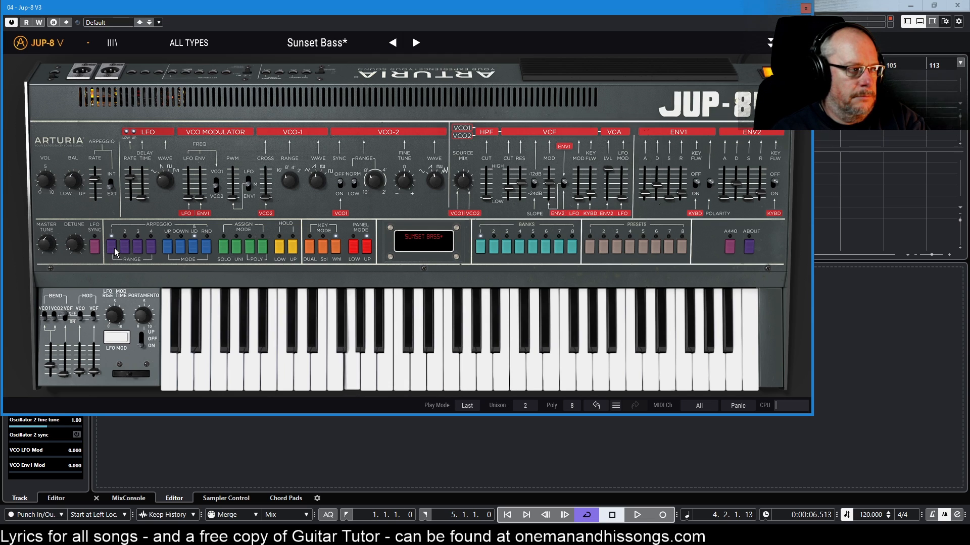
mouse_move(72, 249)
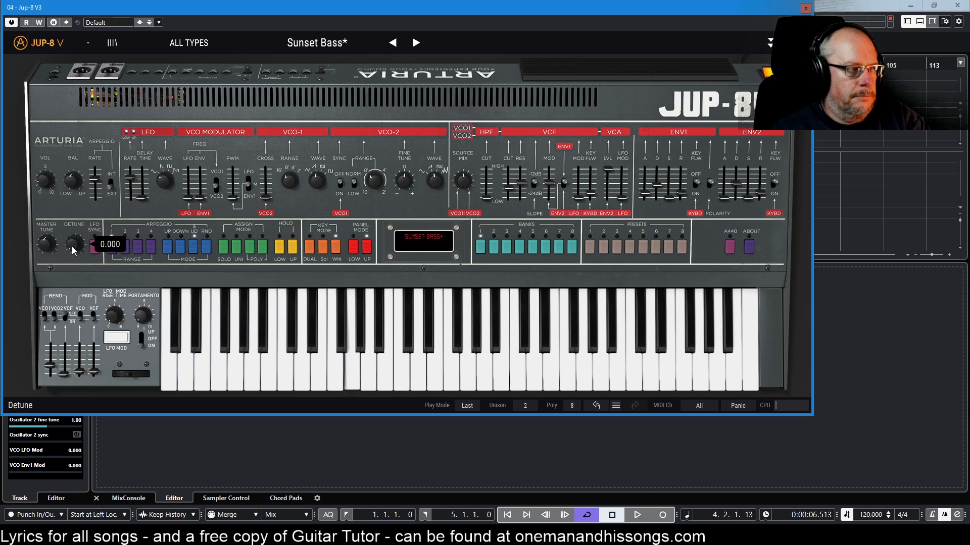